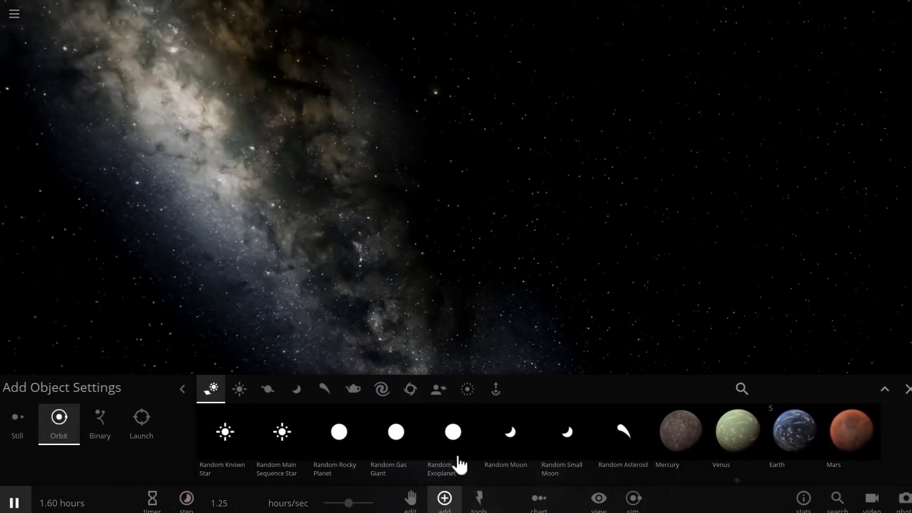
Step: Place the Sun in the empty simulation
{"action": "left_click", "coordinate": [240, 397]}
{"action": "left_click", "coordinate": [343, 442]}
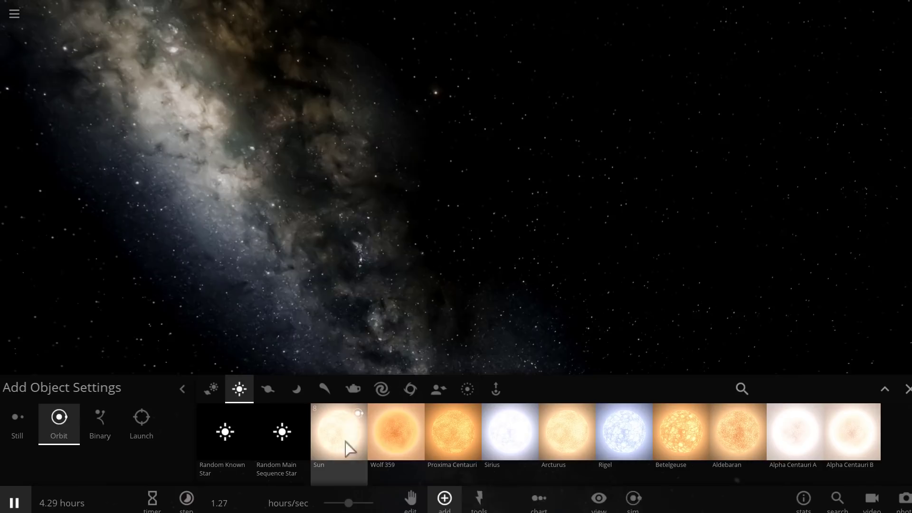
{"action": "left_click", "coordinate": [440, 192]}
{"action": "right_click", "coordinate": [281, 221]}
{"action": "scroll", "coordinate": [283, 226], "scroll_direction": "down", "scroll_amount": 8}
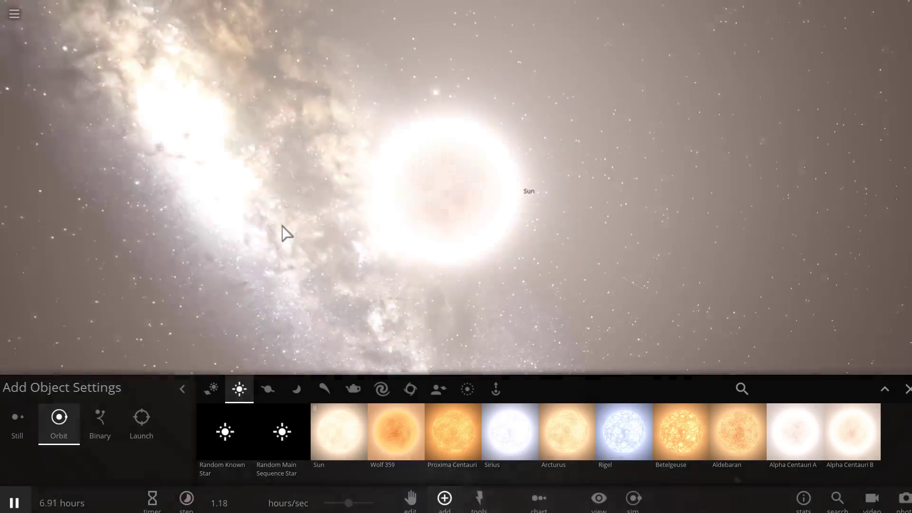
{"action": "right_click_drag", "start_coordinate": [283, 226], "coordinate": [309, 270]}
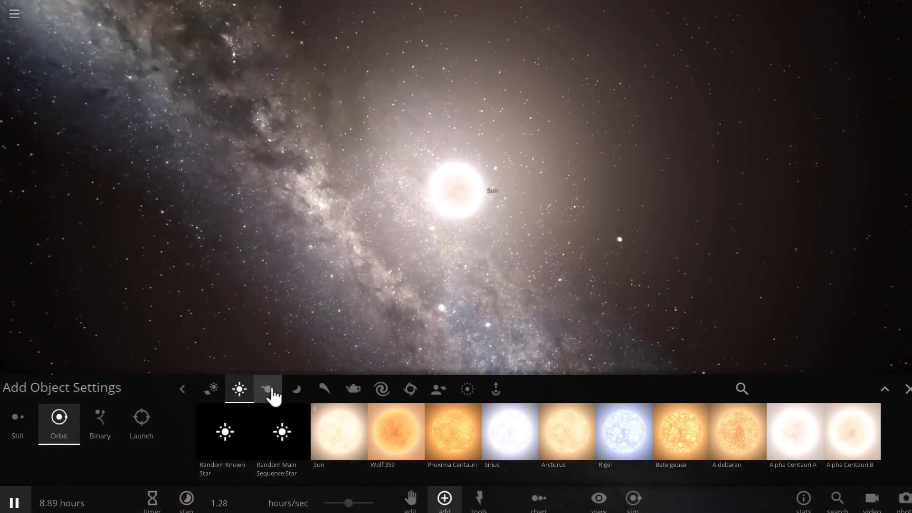
Step: Add Mercury in orbit around the Sun and set its orbital eccentricity to 0.6
{"action": "left_click", "coordinate": [270, 390]}
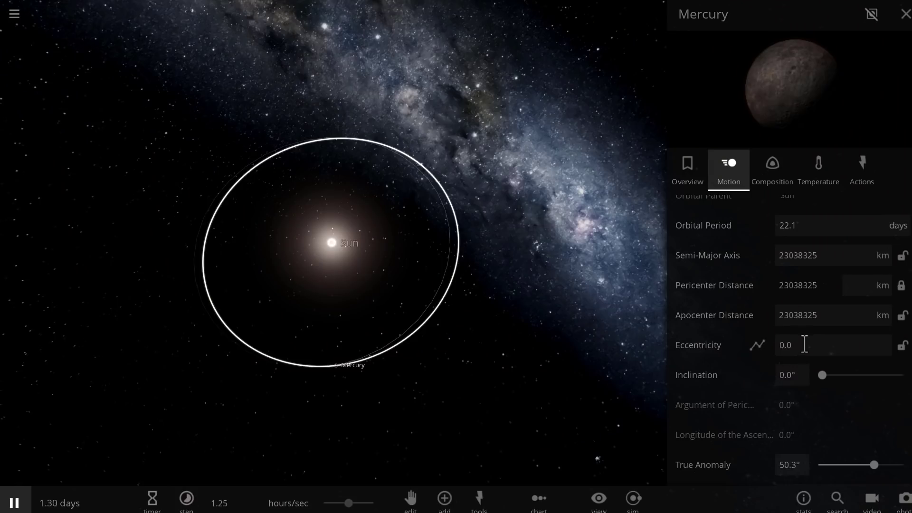
{"action": "left_click", "coordinate": [804, 345]}
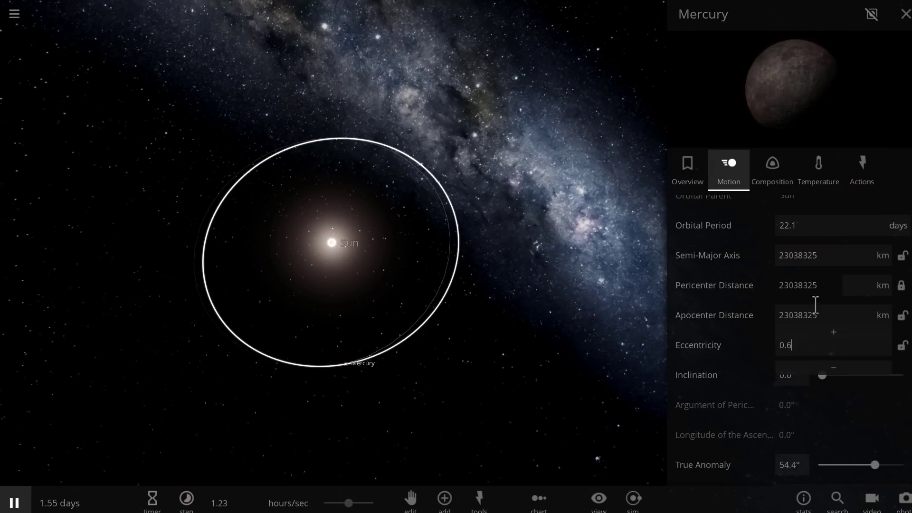
{"action": "left_click", "coordinate": [549, 273]}
{"action": "scroll", "coordinate": [502, 275], "scroll_direction": "down", "scroll_amount": 5}
{"action": "right_click_drag", "start_coordinate": [498, 280], "coordinate": [562, 305]}
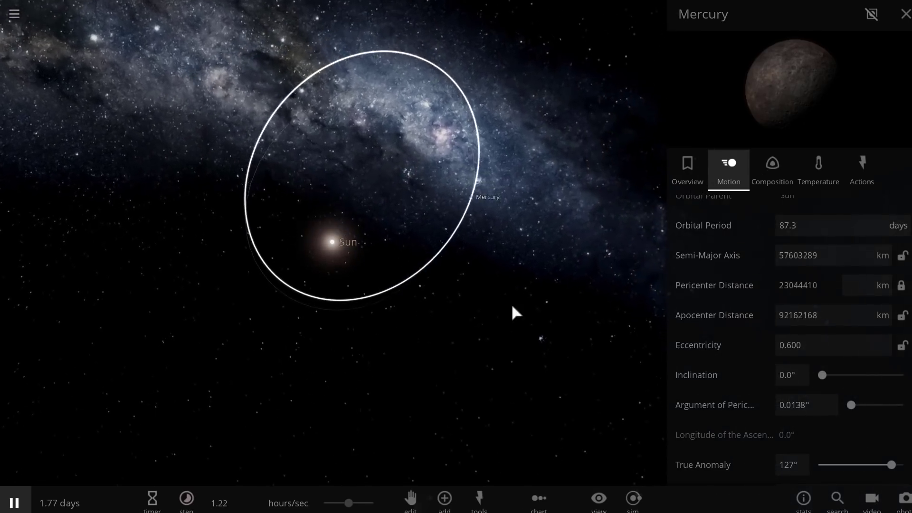
Step: Speed the simulation up to about 25 days per second and close Mercury's properties
{"action": "left_click_drag", "start_coordinate": [363, 505], "coordinate": [373, 508]}
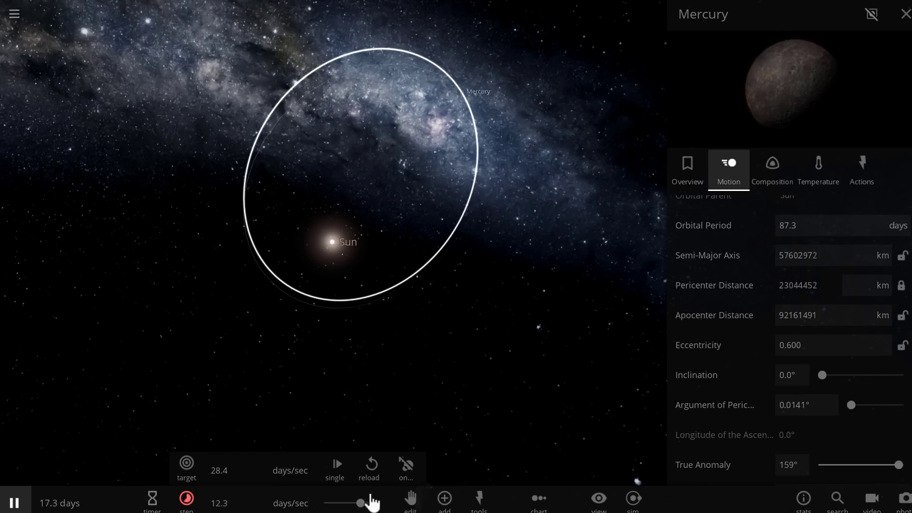
{"action": "right_click_drag", "start_coordinate": [400, 333], "coordinate": [438, 400]}
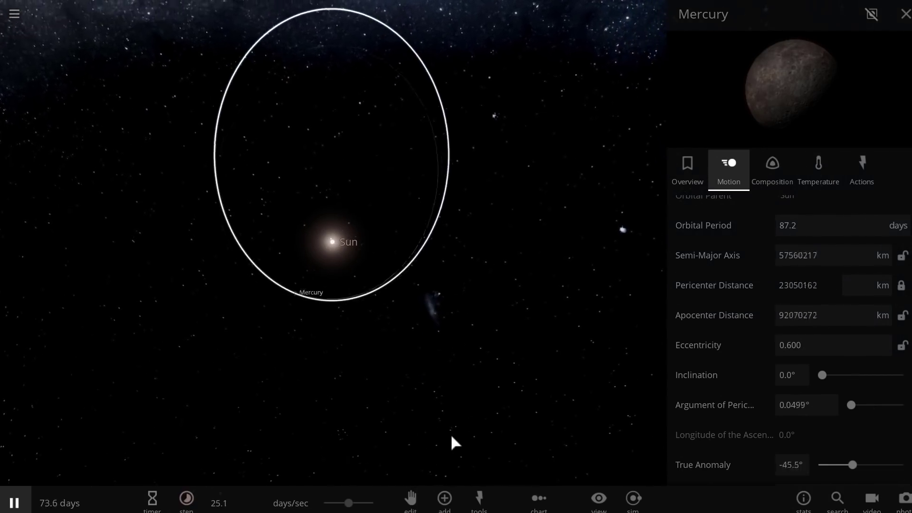
{"action": "scroll", "coordinate": [319, 88], "scroll_direction": "down", "scroll_amount": 3}
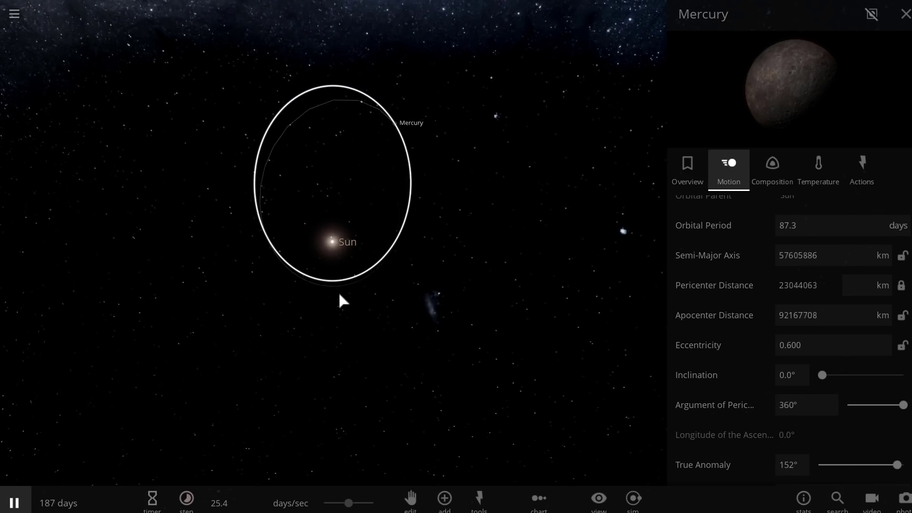
{"action": "left_click", "coordinate": [900, 15]}
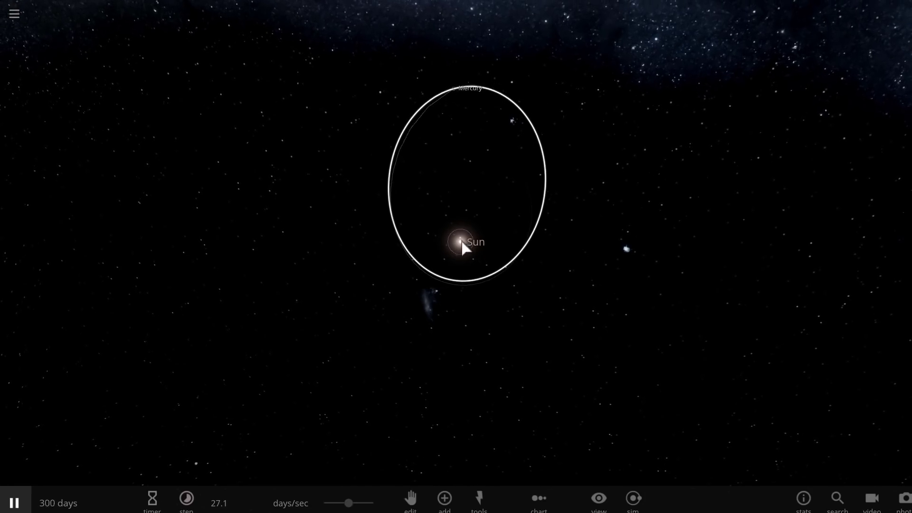
{"action": "left_click_drag", "start_coordinate": [539, 236], "coordinate": [531, 224]}
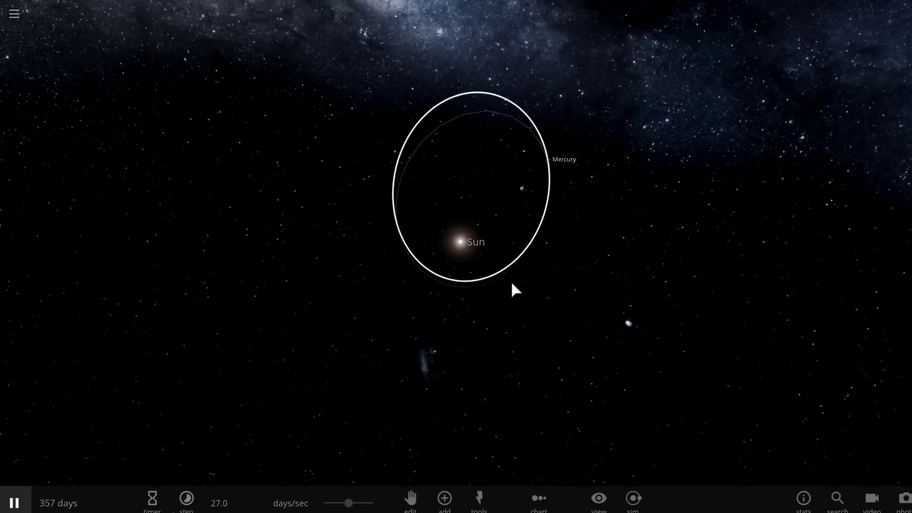
Step: Raise the simulation speed to about 1.2 months per second
{"action": "left_click_drag", "start_coordinate": [347, 503], "coordinate": [362, 504]}
{"action": "left_click_drag", "start_coordinate": [444, 367], "coordinate": [429, 388]}
{"action": "scroll", "coordinate": [429, 389], "scroll_direction": "down", "scroll_amount": 2}
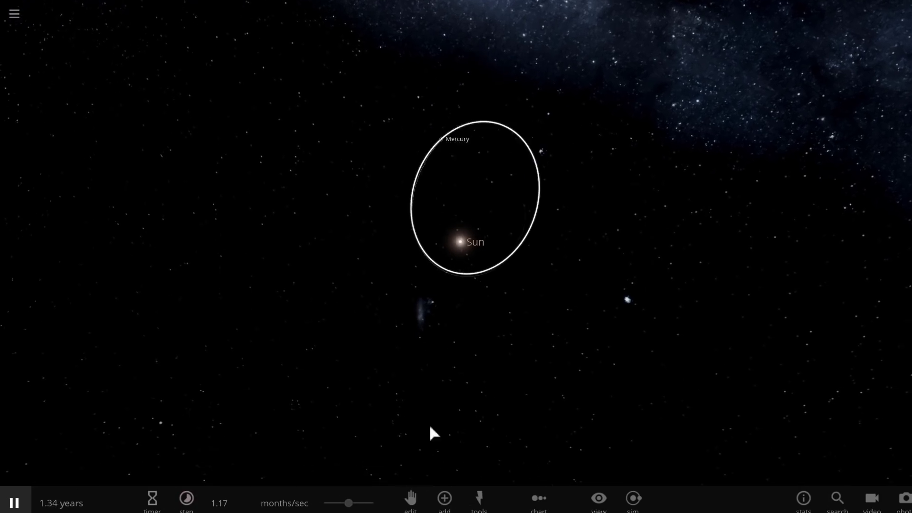
Step: Add Earth in orbit around the Sun, outside Mercury's orbit, at a distance of about 1.46 AU
{"action": "left_click", "coordinate": [444, 498]}
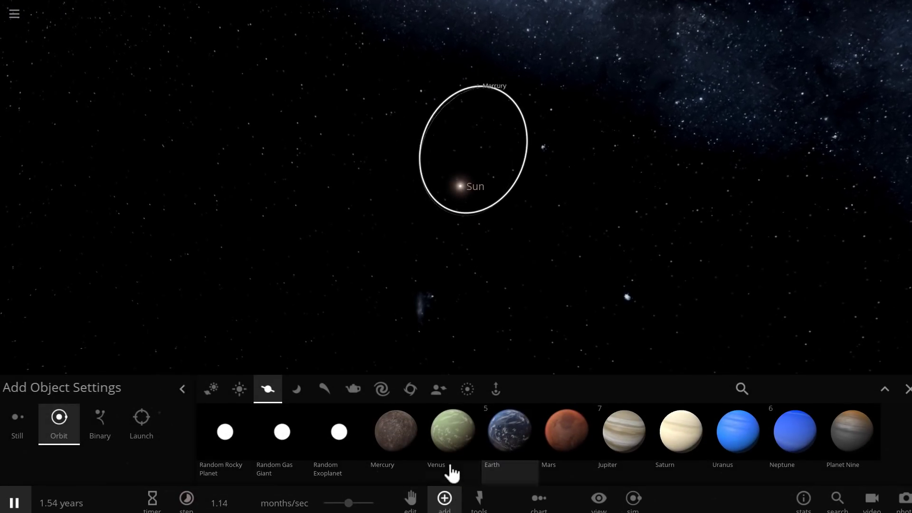
{"action": "left_click", "coordinate": [496, 442]}
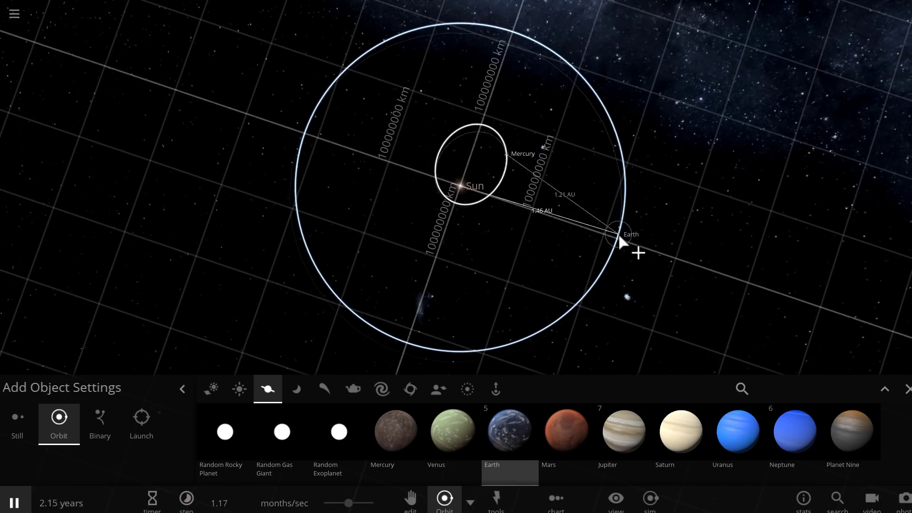
{"action": "left_click", "coordinate": [631, 227]}
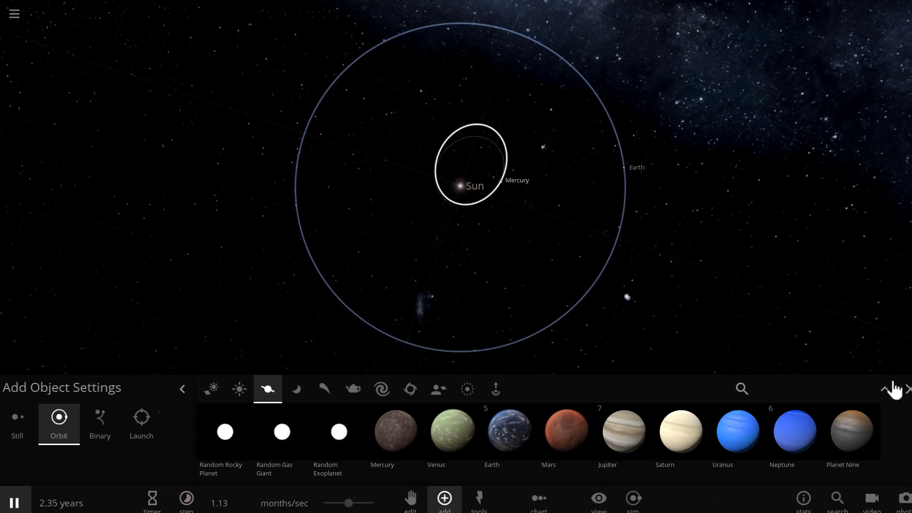
{"action": "left_click", "coordinate": [908, 389]}
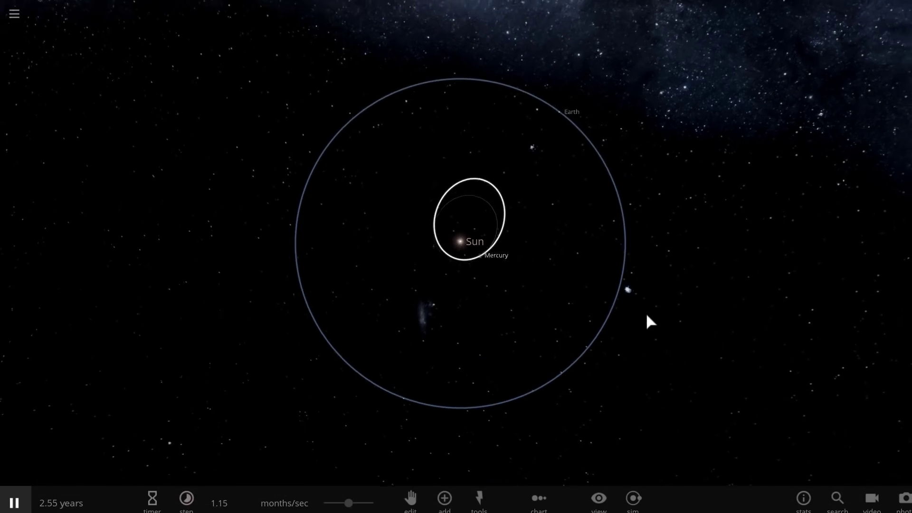
{"action": "scroll", "coordinate": [639, 315], "scroll_direction": "up", "scroll_amount": 3}
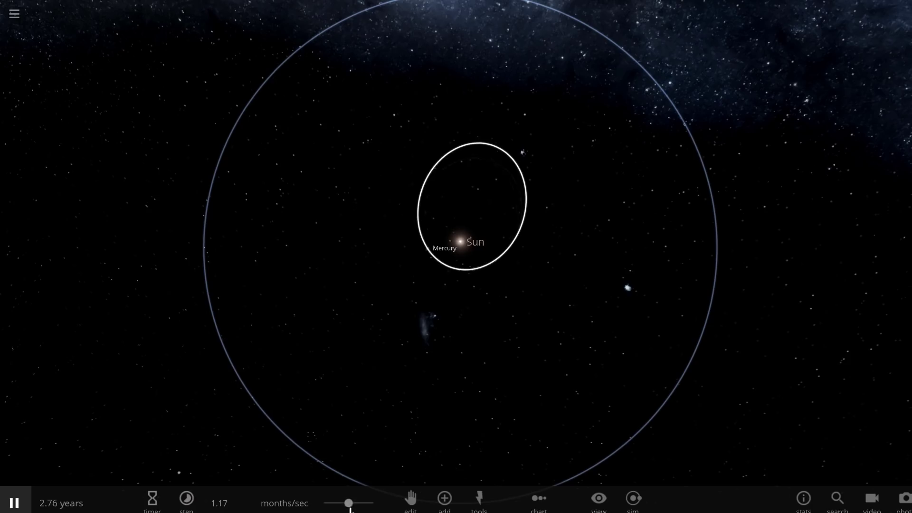
Step: Speed the simulation up to about 3.6 months per second and observe how Mercury's elliptical orbit is oriented over time
{"action": "left_click_drag", "start_coordinate": [349, 505], "coordinate": [361, 506]}
{"action": "left_click", "coordinate": [405, 477]}
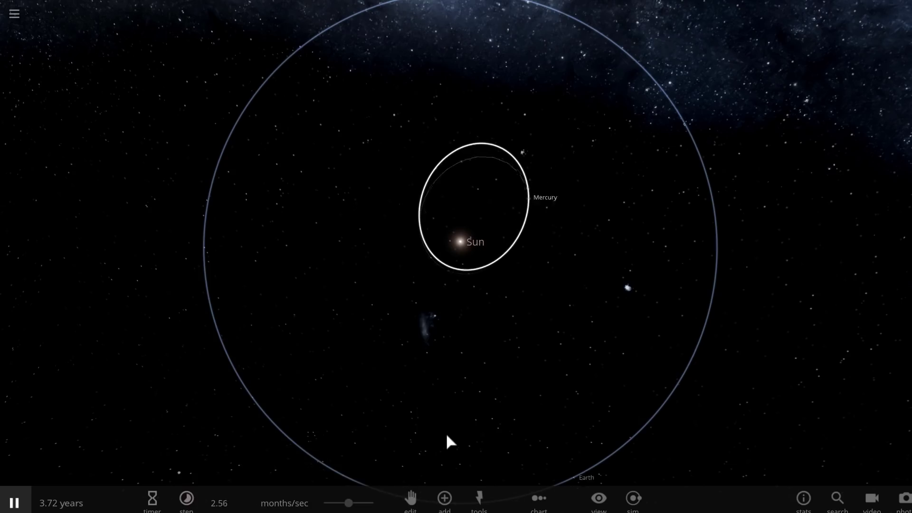
{"action": "left_click_drag", "start_coordinate": [352, 510], "coordinate": [369, 506]}
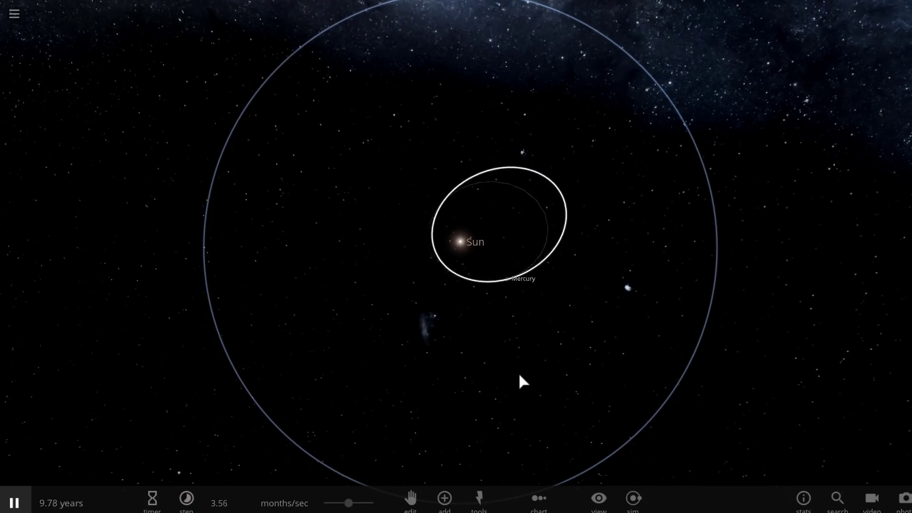
{"action": "left_click_drag", "start_coordinate": [519, 375], "coordinate": [520, 354]}
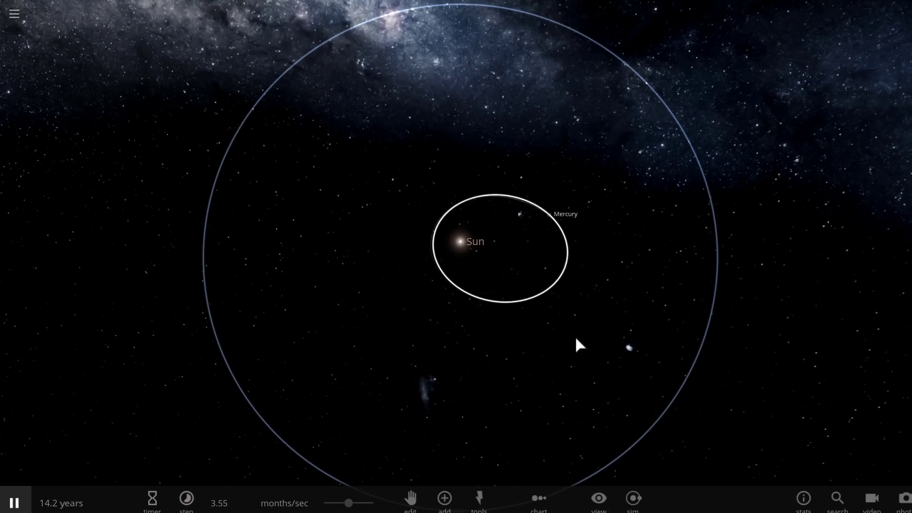
{"action": "right_click_drag", "start_coordinate": [573, 343], "coordinate": [585, 328]}
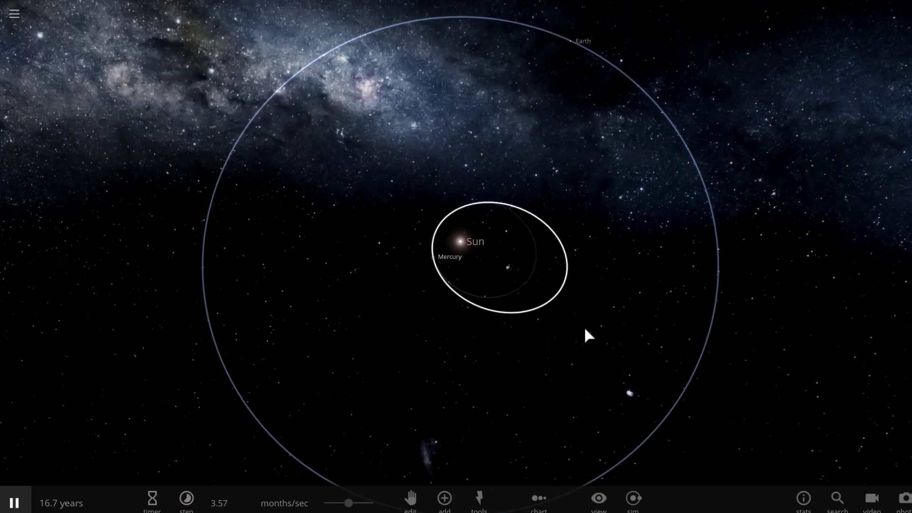
{"action": "right_click_drag", "start_coordinate": [588, 327], "coordinate": [558, 310]}
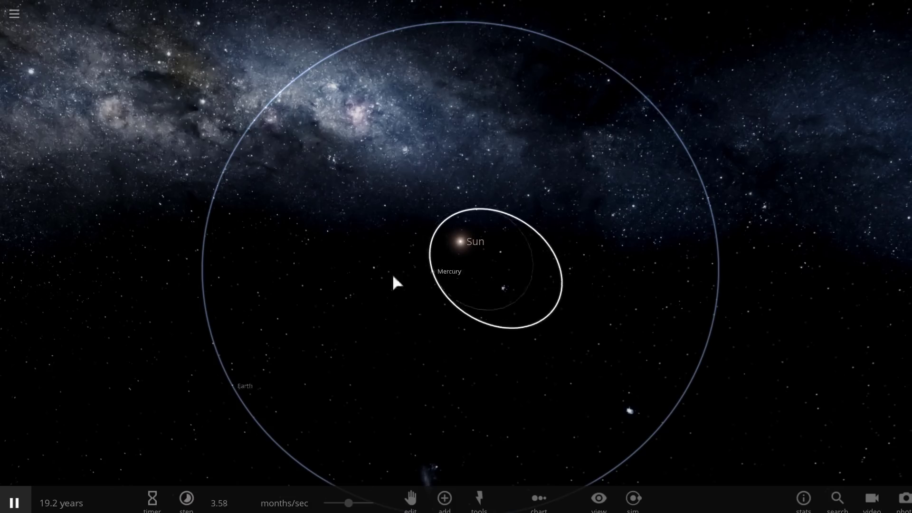
{"action": "left_click_drag", "start_coordinate": [393, 322], "coordinate": [400, 339]}
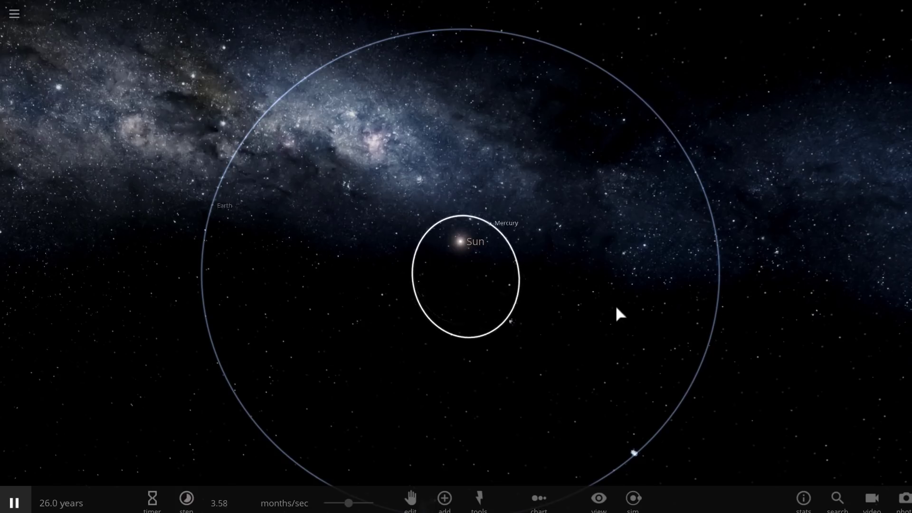
{"action": "left_click_drag", "start_coordinate": [610, 338], "coordinate": [600, 325]}
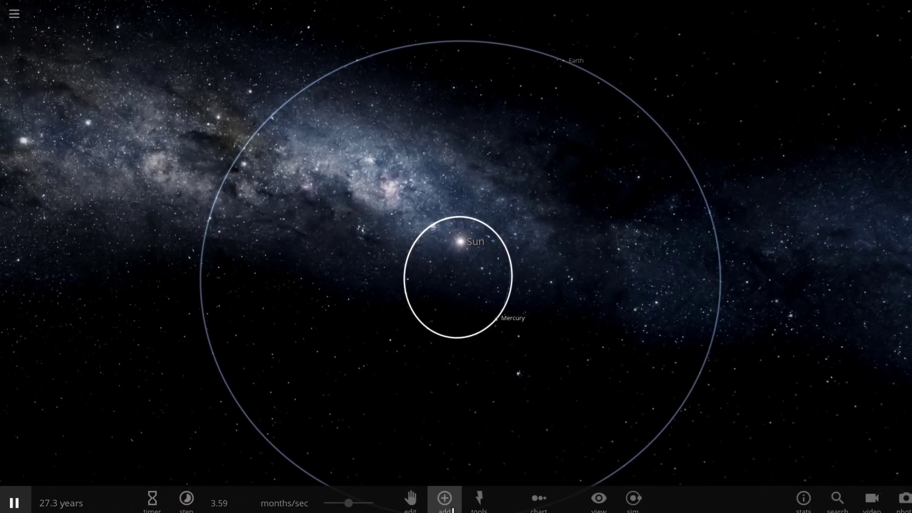
Step: Pause the simulation, add a second Earth on nearly the same orbit as the first, and name it VULCAN
{"action": "key", "text": "space"}
{"action": "left_click", "coordinate": [445, 498]}
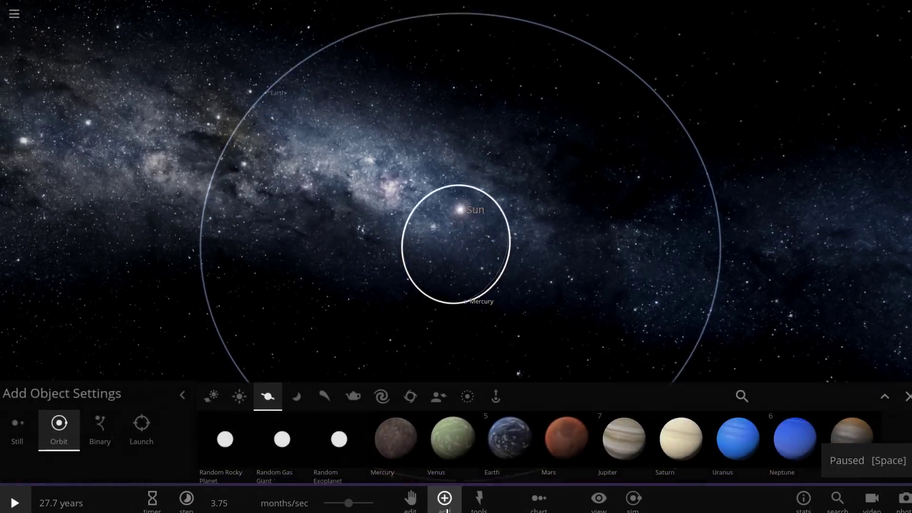
{"action": "left_click", "coordinate": [505, 448]}
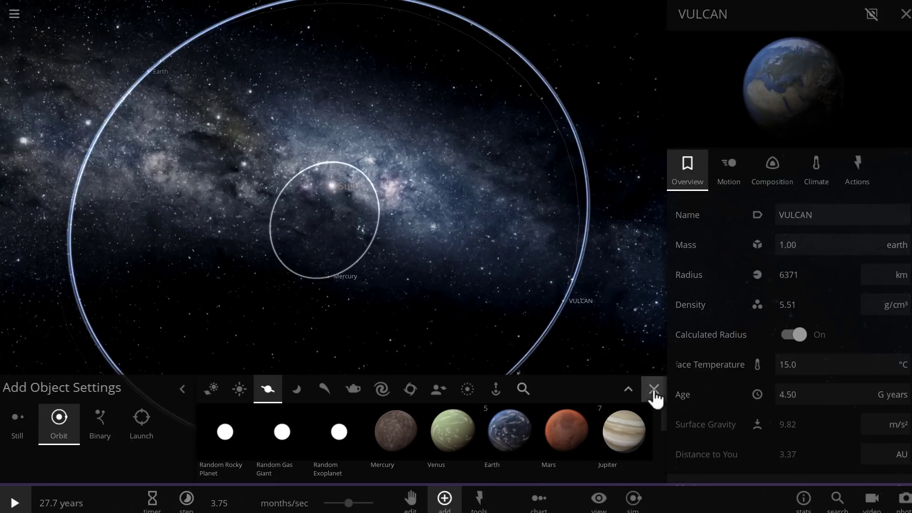
{"action": "left_click", "coordinate": [655, 397]}
Step: Center the view on VULCAN, slow the simulation to about 2.3 months per second, and resume it
{"action": "left_click_drag", "start_coordinate": [615, 383], "coordinate": [505, 284]}
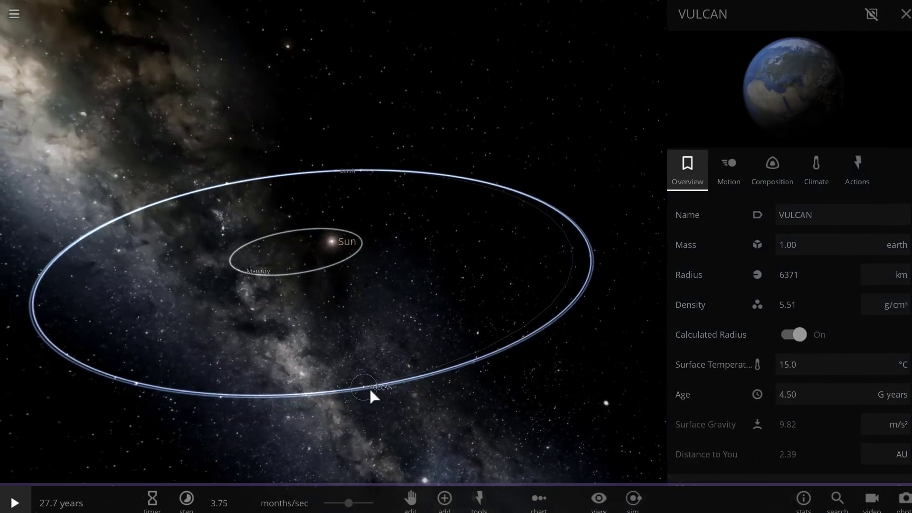
{"action": "double_click", "coordinate": [370, 388]}
{"action": "scroll", "coordinate": [449, 268], "scroll_direction": "up", "scroll_amount": 10}
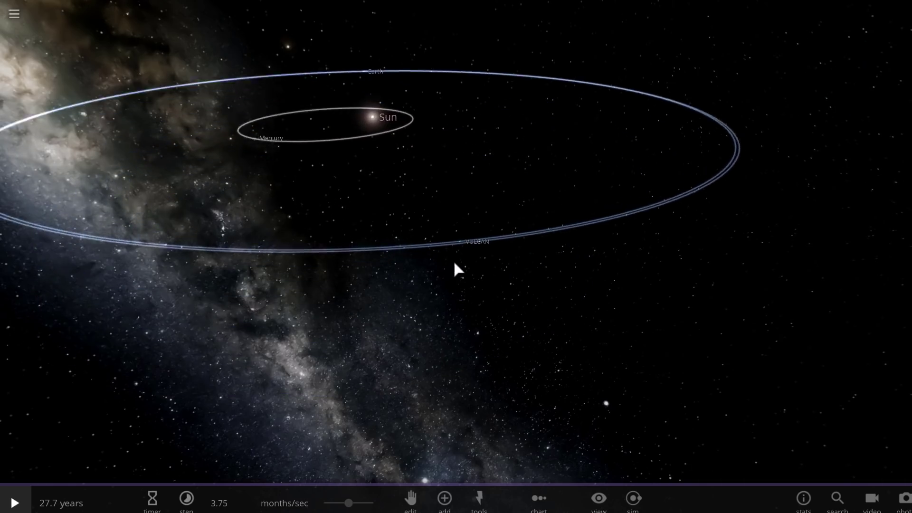
{"action": "left_click_drag", "start_coordinate": [457, 241], "coordinate": [449, 319]}
{"action": "left_click_drag", "start_coordinate": [349, 503], "coordinate": [348, 495]}
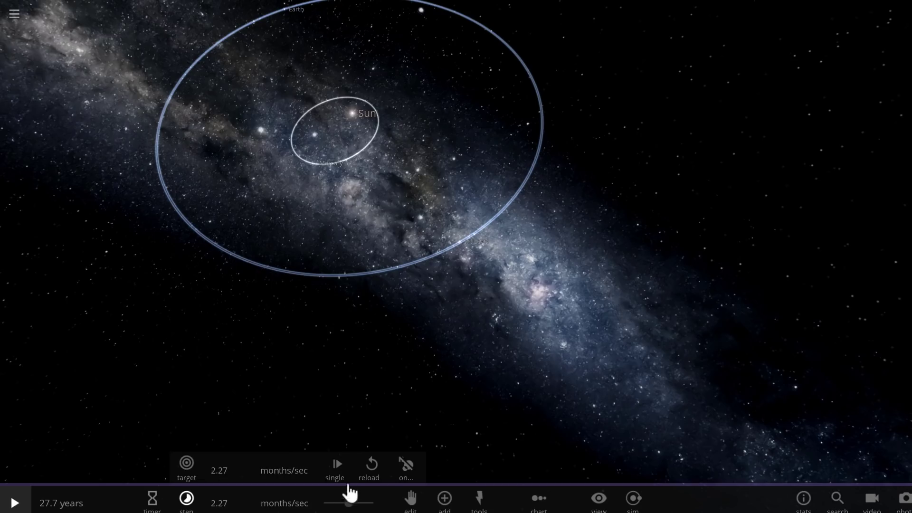
{"action": "key", "text": "space"}
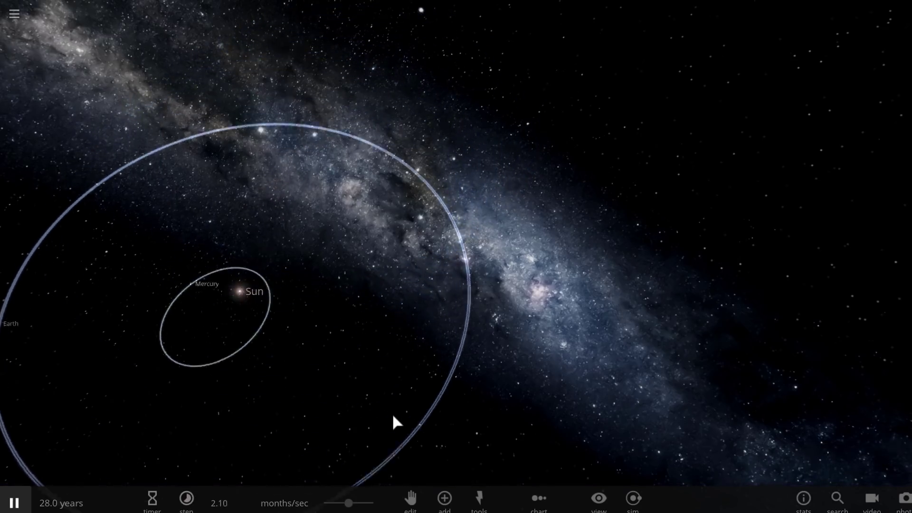
{"action": "left_click_drag", "start_coordinate": [421, 380], "coordinate": [563, 349]}
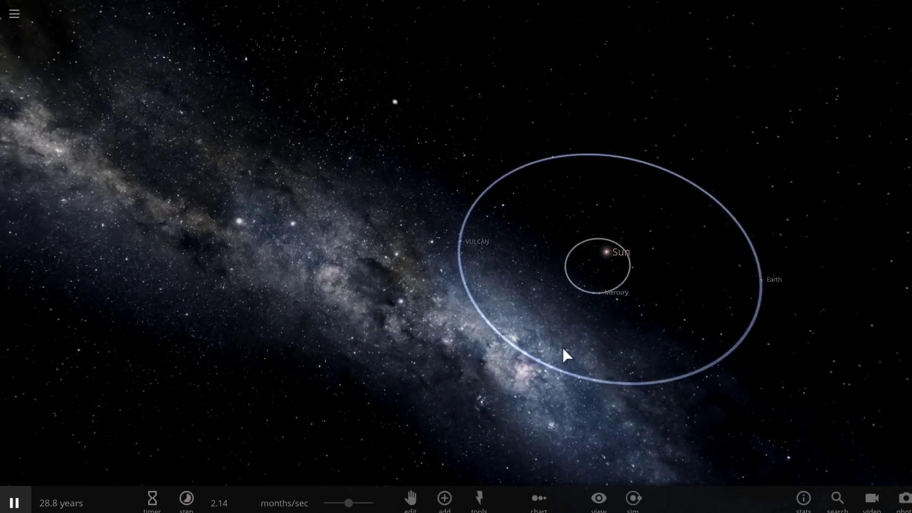
Step: Center the view on the Sun and observe the orbits of Mercury, Earth and VULCAN with the simulation running
{"action": "key", "text": "space"}
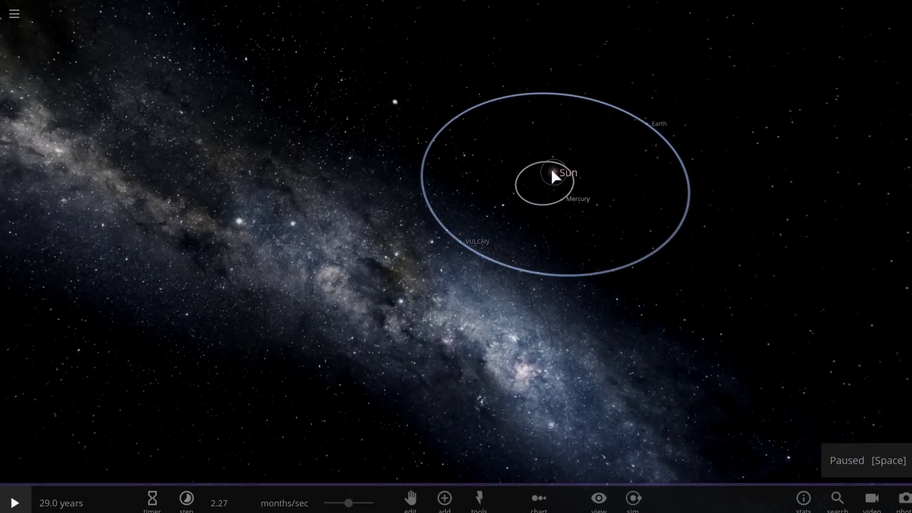
{"action": "double_click", "coordinate": [551, 176]}
{"action": "key", "text": "space"}
{"action": "scroll", "coordinate": [560, 245], "scroll_direction": "up", "scroll_amount": 4}
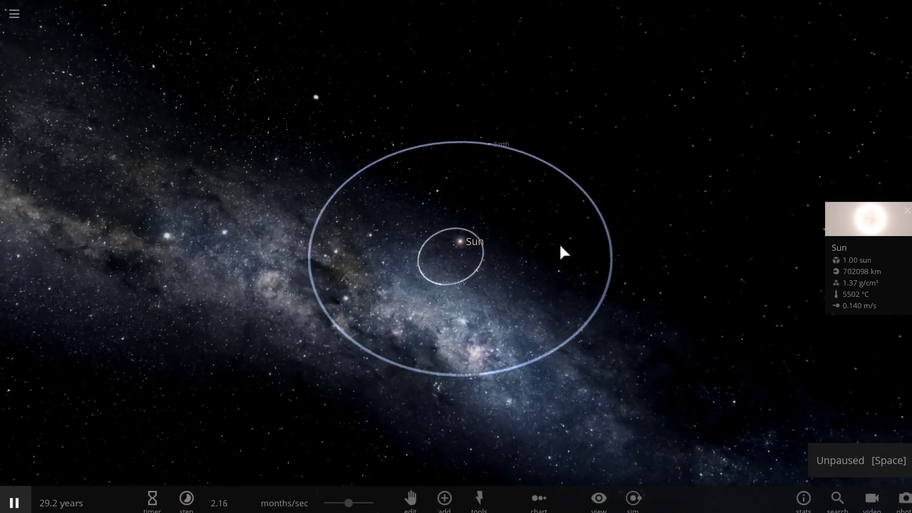
{"action": "left_click_drag", "start_coordinate": [563, 252], "coordinate": [571, 243]}
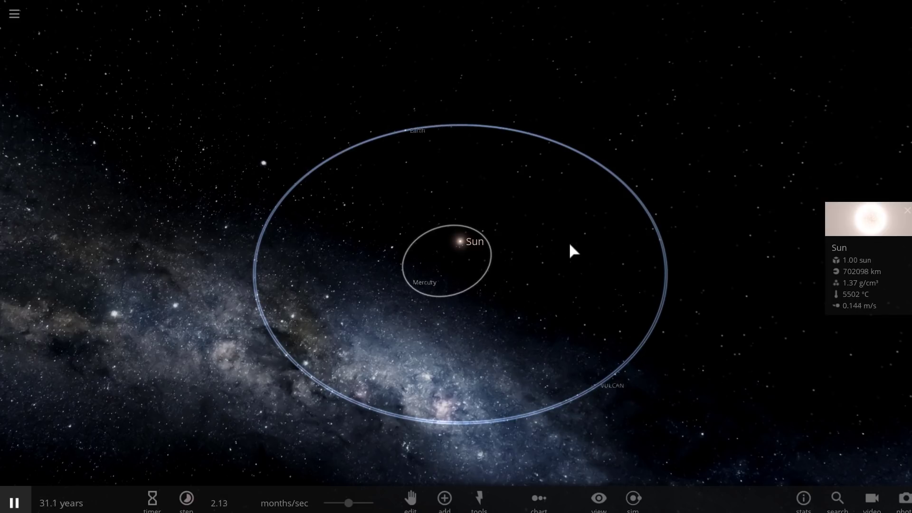
{"action": "right_click_drag", "start_coordinate": [570, 244], "coordinate": [584, 249]}
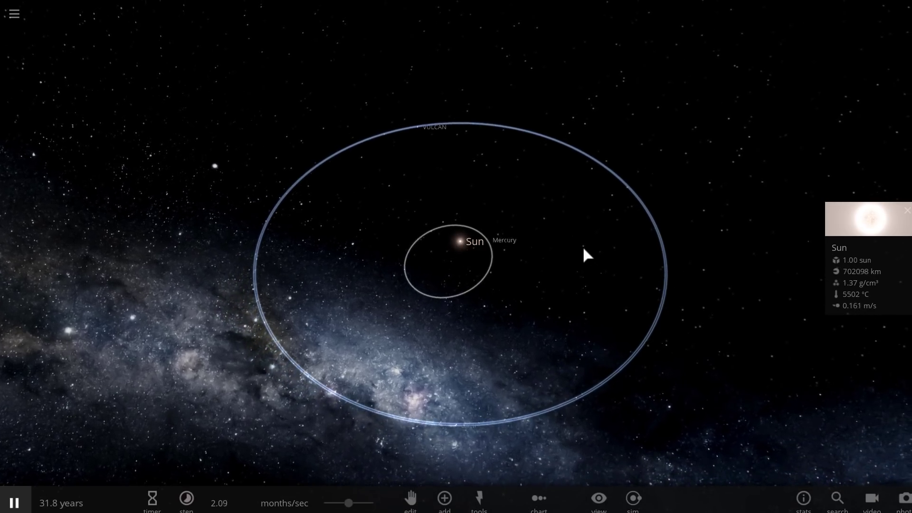
Step: Speed the simulation up to about 3.3 months per second and observe Mercury's orbit from closer, alongside those of Earth and VULCAN
{"action": "left_click_drag", "start_coordinate": [583, 249], "coordinate": [621, 317]}
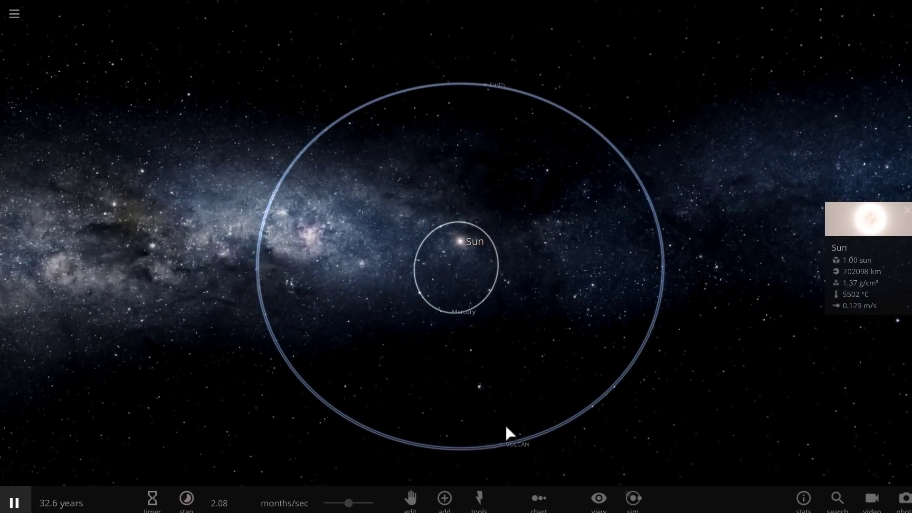
{"action": "left_click_drag", "start_coordinate": [349, 503], "coordinate": [360, 506]}
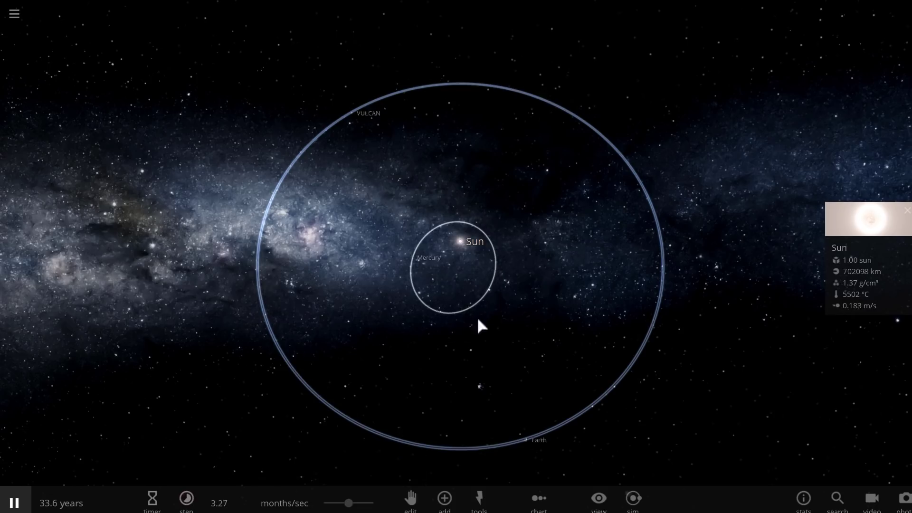
{"action": "right_click_drag", "start_coordinate": [504, 319], "coordinate": [512, 310]}
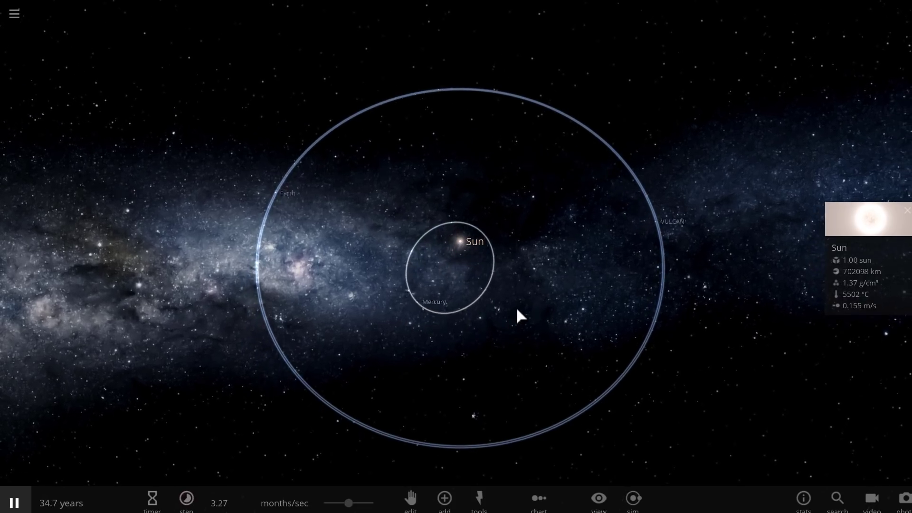
{"action": "right_click_drag", "start_coordinate": [529, 312], "coordinate": [528, 309]}
{"action": "scroll", "coordinate": [526, 306], "scroll_direction": "up", "scroll_amount": 5}
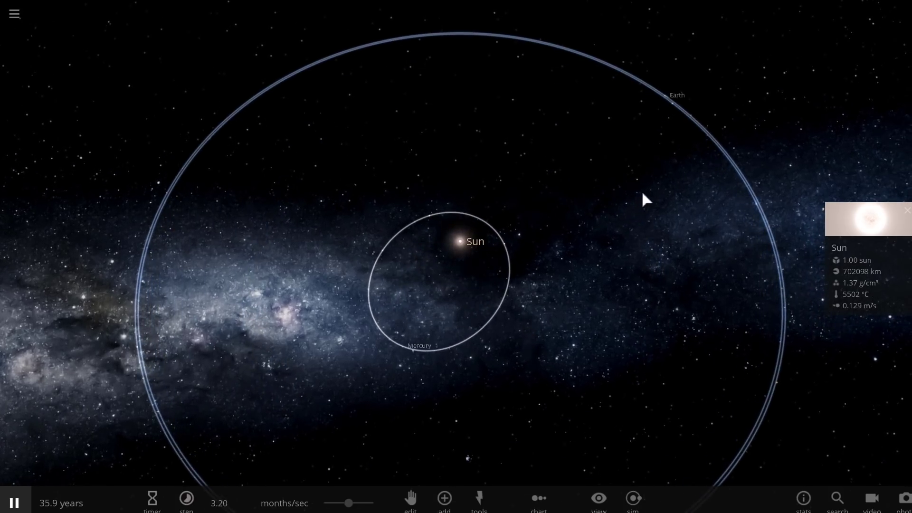
{"action": "left_click_drag", "start_coordinate": [587, 211], "coordinate": [488, 223]}
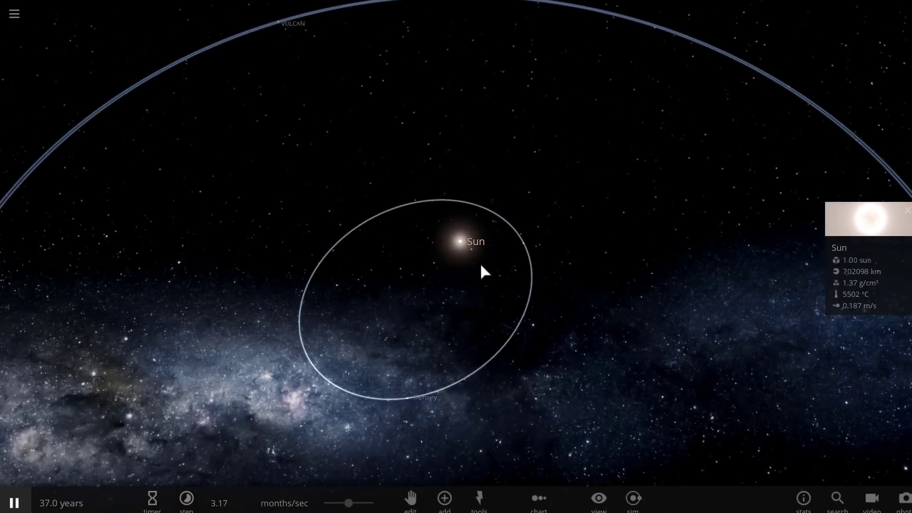
Step: Pause the simulation, examine the part of Mercury's orbit closest to the Sun, and resume it
{"action": "key", "text": "space"}
{"action": "scroll", "coordinate": [465, 248], "scroll_direction": "up", "scroll_amount": 4}
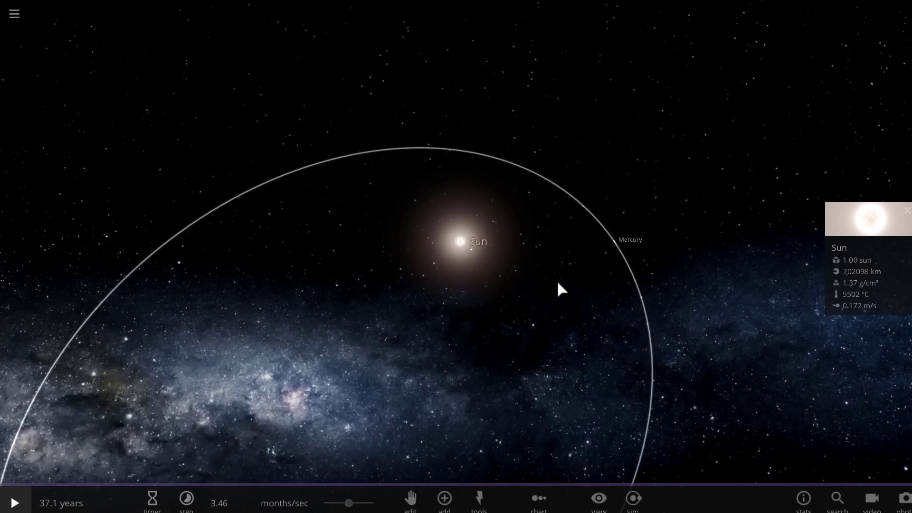
{"action": "key", "text": "space"}
{"action": "left_click_drag", "start_coordinate": [530, 322], "coordinate": [482, 304]}
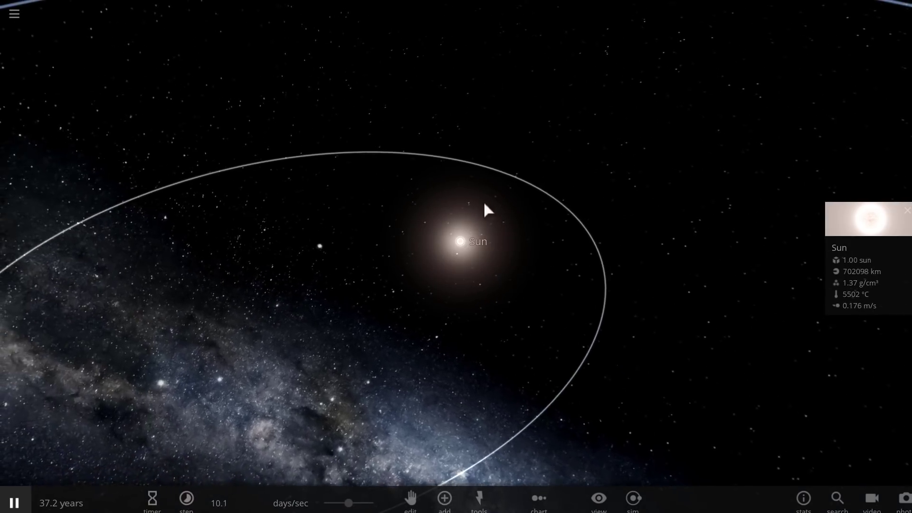
{"action": "scroll", "coordinate": [493, 294], "scroll_direction": "up", "scroll_amount": 1}
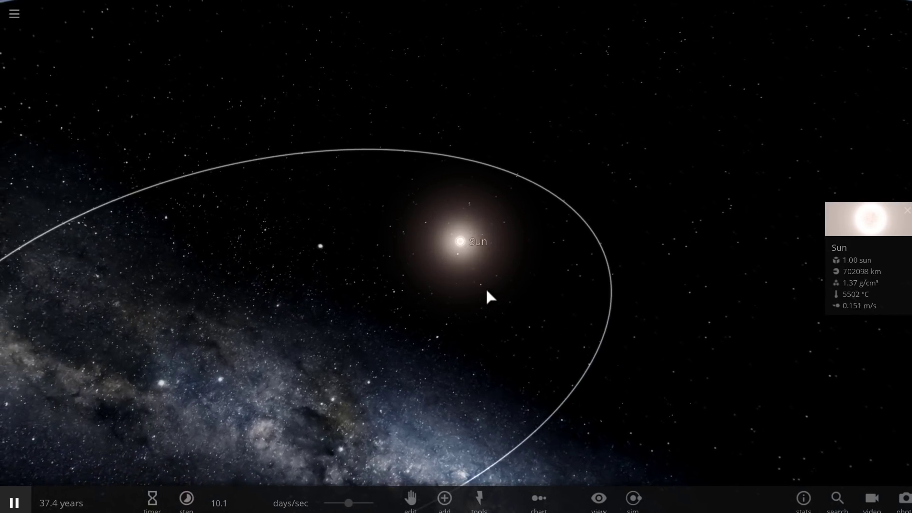
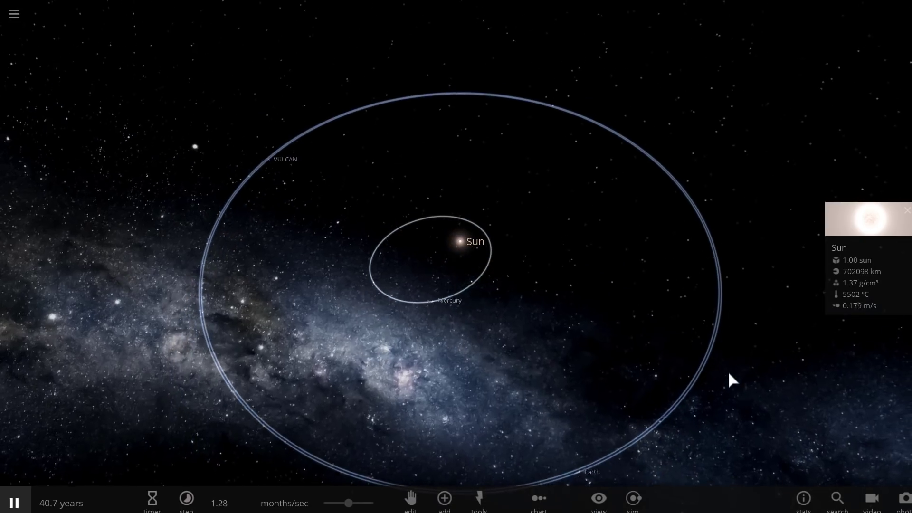
Step: Speed the simulation up to about 2.2 months per second and observe the orbits around the Sun from a shallow angle
{"action": "right_click_drag", "start_coordinate": [646, 359], "coordinate": [665, 342]}
{"action": "left_click_drag", "start_coordinate": [665, 342], "coordinate": [549, 300]}
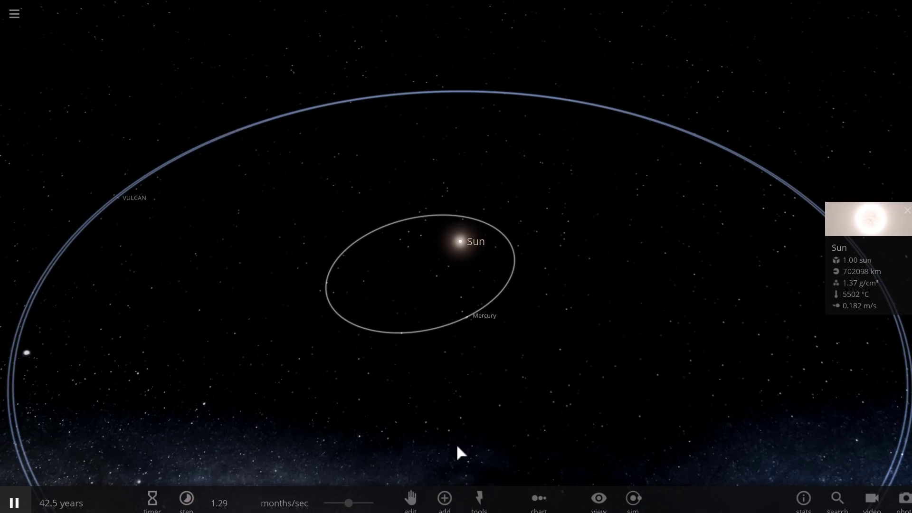
{"action": "left_click_drag", "start_coordinate": [348, 505], "coordinate": [359, 507]}
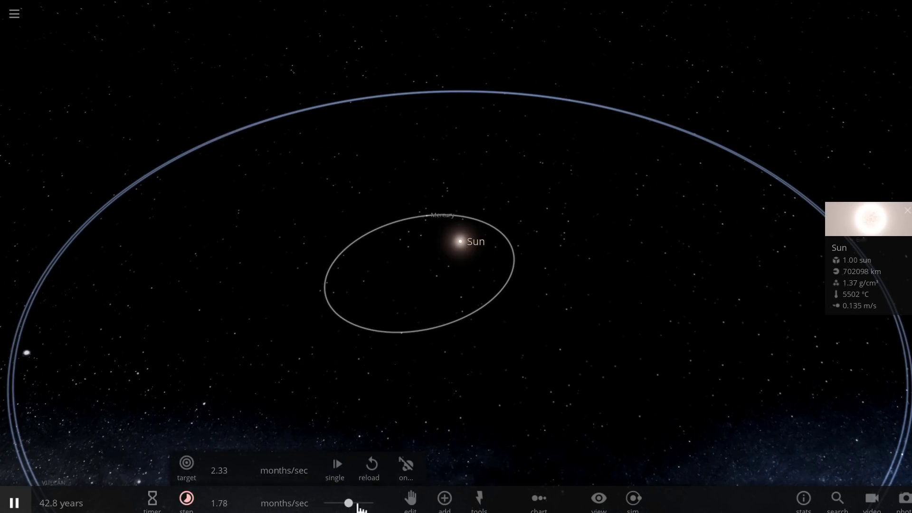
{"action": "right_click_drag", "start_coordinate": [495, 386], "coordinate": [507, 380]}
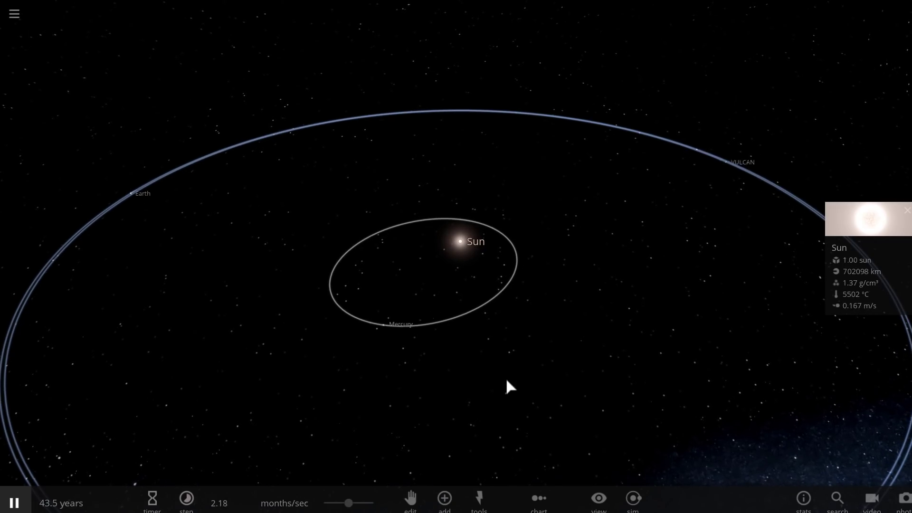
{"action": "left_click_drag", "start_coordinate": [507, 380], "coordinate": [546, 369]}
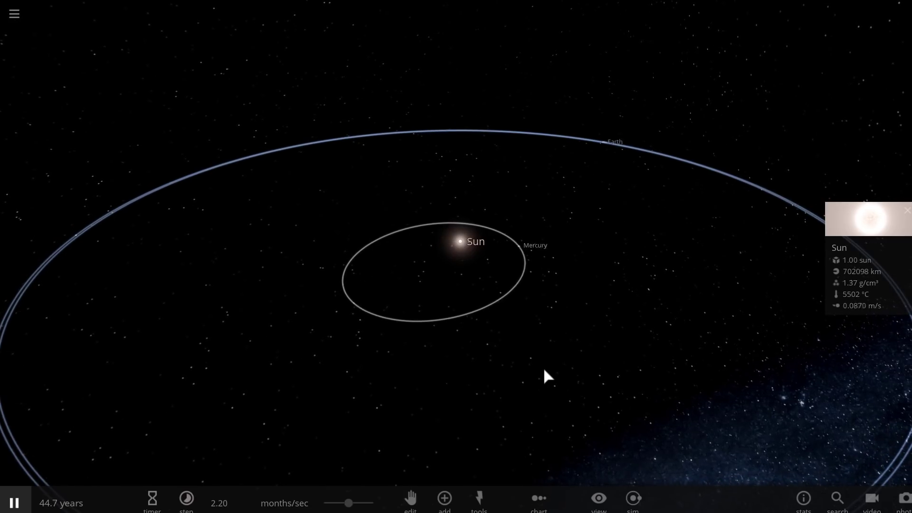
Step: Bring all three orbits into view and set the simulation speed to about 6.9 months per second
{"action": "left_click_drag", "start_coordinate": [544, 370], "coordinate": [452, 415]}
{"action": "scroll", "coordinate": [550, 378], "scroll_direction": "down", "scroll_amount": 5}
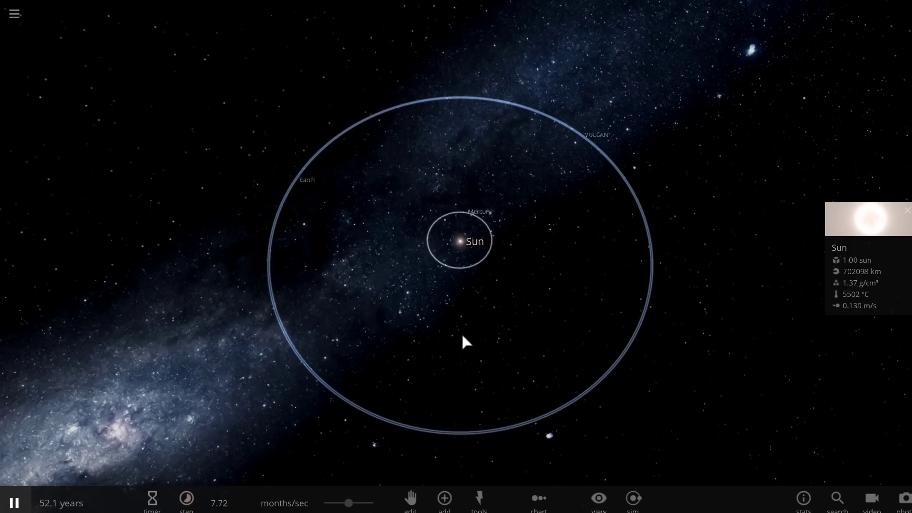
{"action": "left_click_drag", "start_coordinate": [357, 506], "coordinate": [366, 505]}
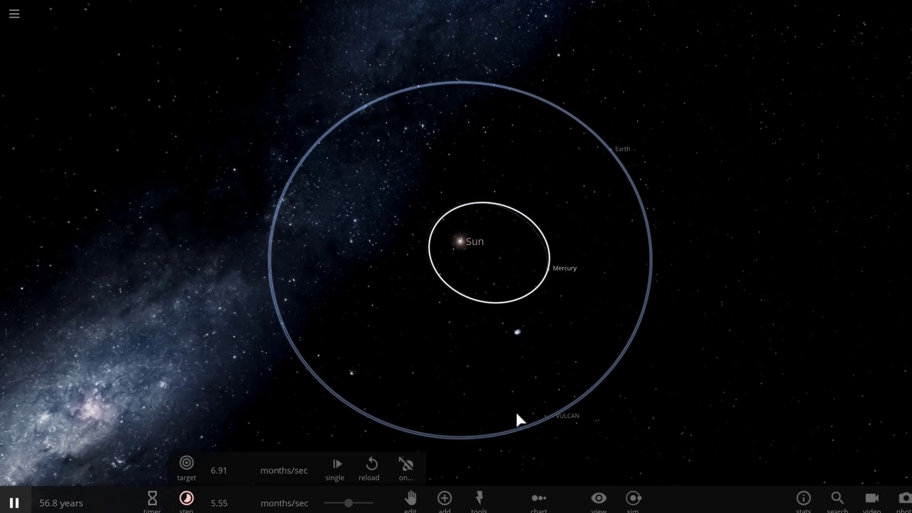
Step: Examine Mercury's cratered surface up close from several angles
{"action": "left_click_drag", "start_coordinate": [515, 410], "coordinate": [418, 308]}
{"action": "scroll", "coordinate": [464, 318], "scroll_direction": "up", "scroll_amount": 4}
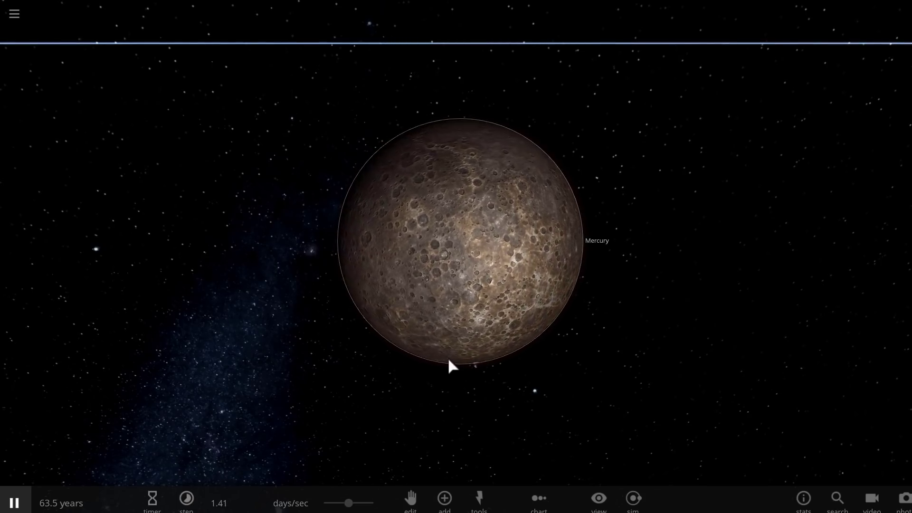
{"action": "left_click_drag", "start_coordinate": [422, 372], "coordinate": [375, 365]}
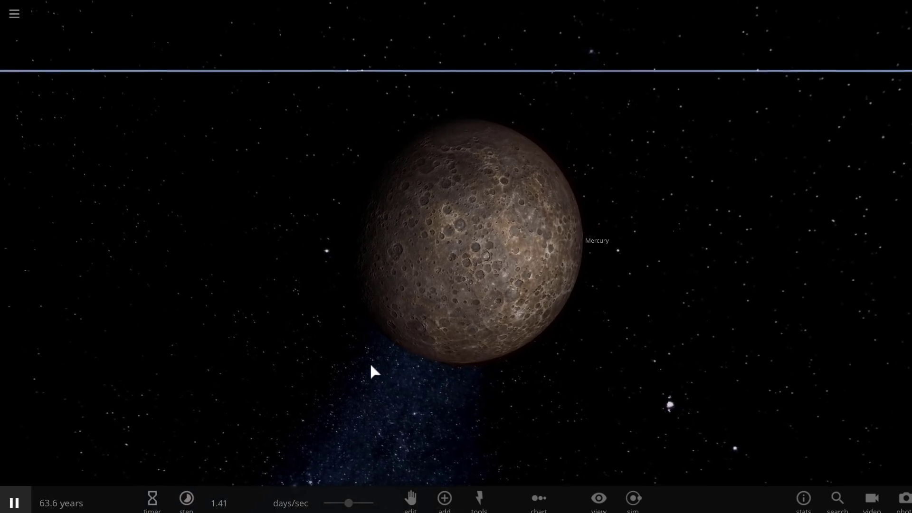
{"action": "left_click_drag", "start_coordinate": [444, 340], "coordinate": [289, 340]}
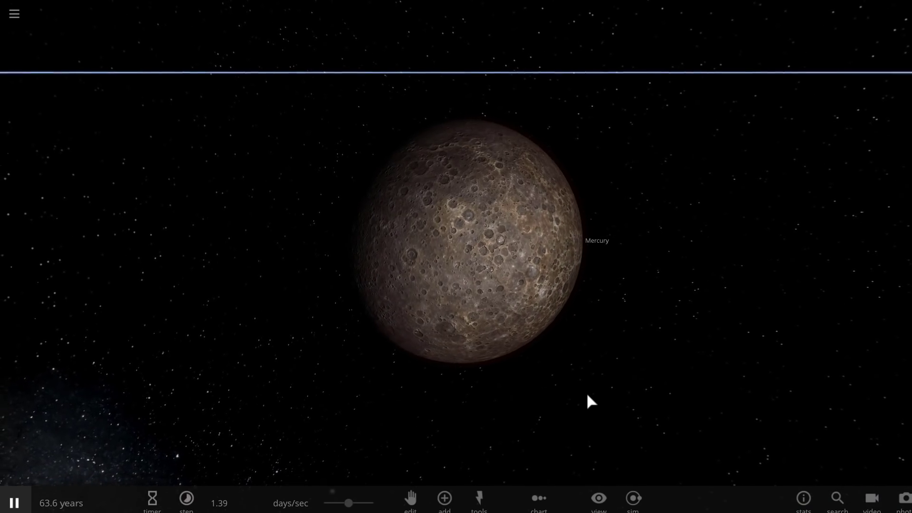
Step: Examine Mercury's orbit around the Sun, from close to the planet out to the orbits of Earth and VULCAN
{"action": "scroll", "coordinate": [532, 360], "scroll_direction": "down", "scroll_amount": 5}
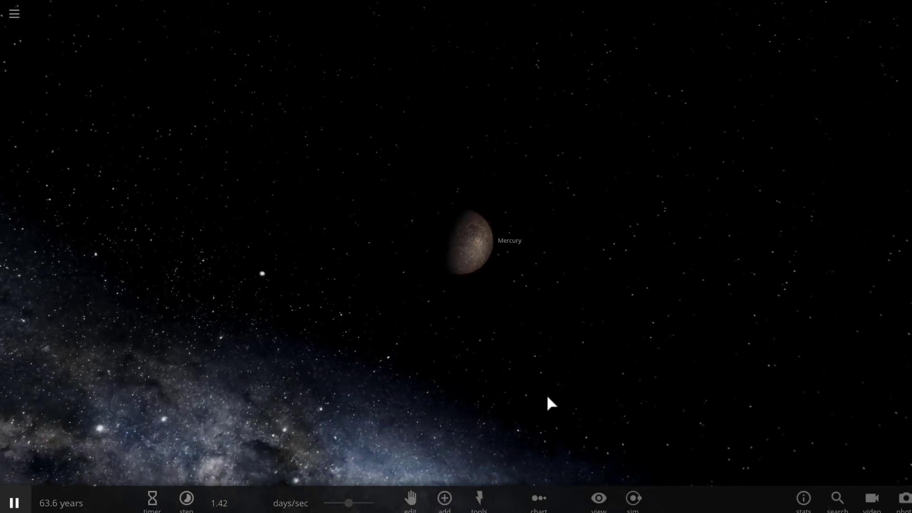
{"action": "scroll", "coordinate": [548, 398], "scroll_direction": "down", "scroll_amount": 5}
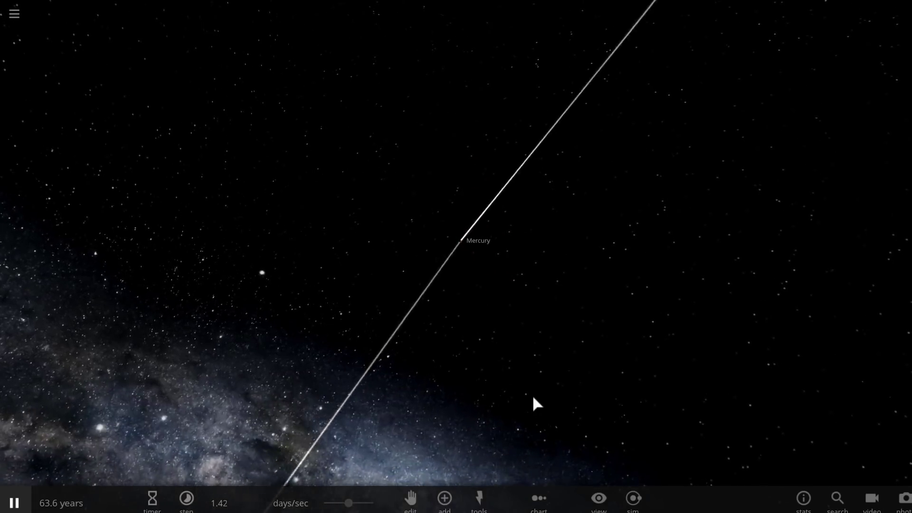
{"action": "scroll", "coordinate": [533, 397], "scroll_direction": "down", "scroll_amount": 5}
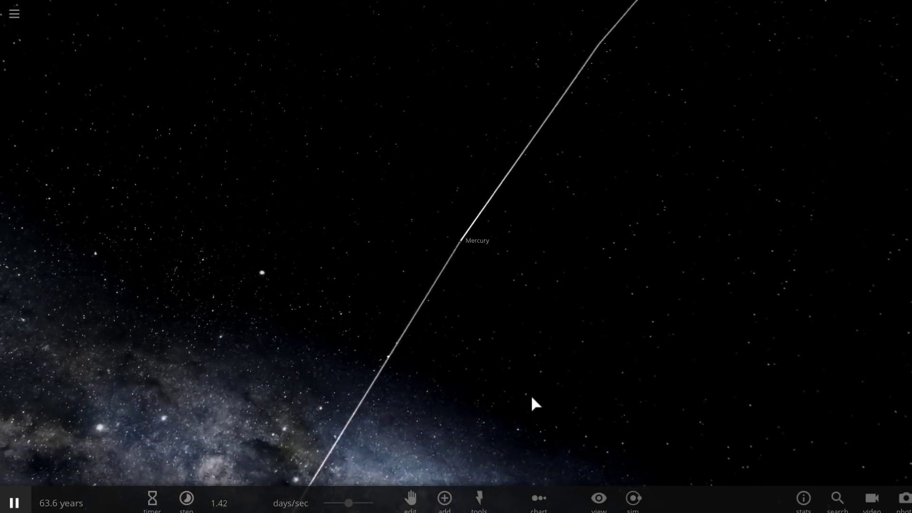
{"action": "scroll", "coordinate": [525, 392], "scroll_direction": "down", "scroll_amount": 5}
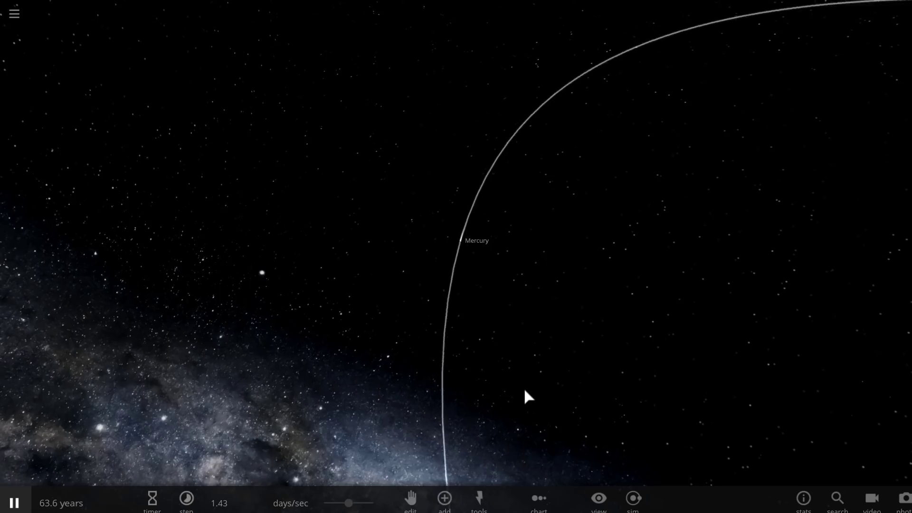
{"action": "scroll", "coordinate": [576, 392], "scroll_direction": "down", "scroll_amount": 5}
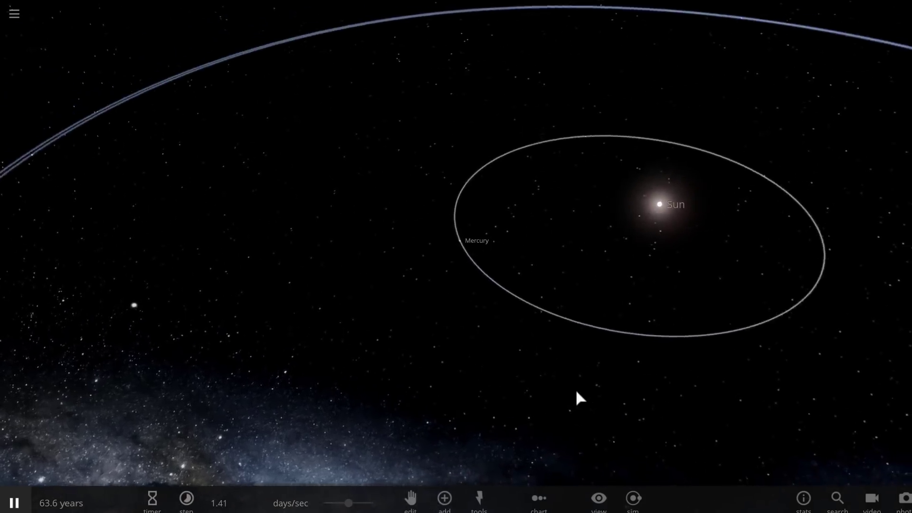
{"action": "right_click_drag", "start_coordinate": [576, 391], "coordinate": [655, 393]}
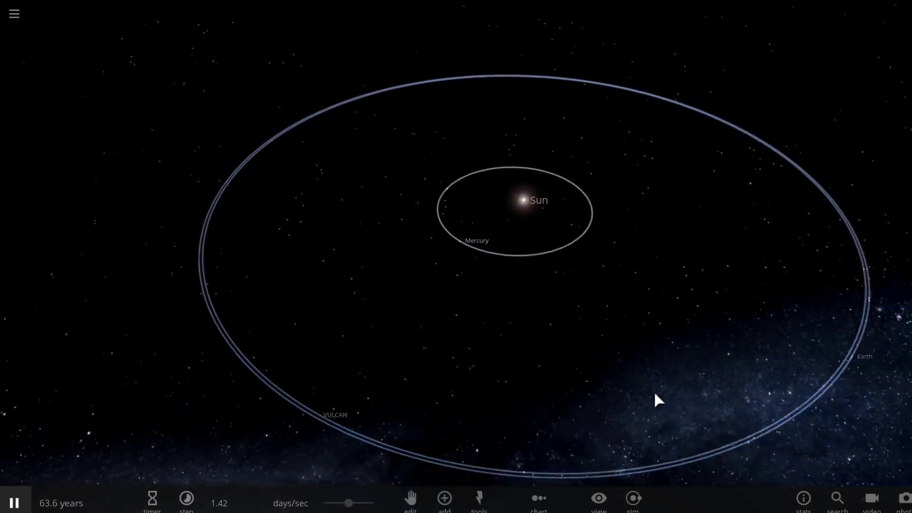
{"action": "left_click_drag", "start_coordinate": [655, 395], "coordinate": [481, 378]}
{"action": "scroll", "coordinate": [554, 358], "scroll_direction": "down", "scroll_amount": 3}
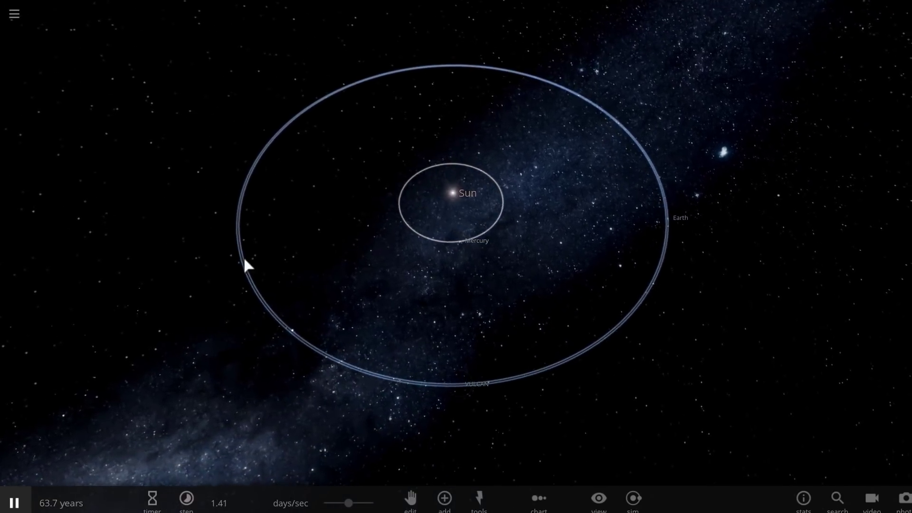
{"action": "left_click_drag", "start_coordinate": [515, 325], "coordinate": [522, 298]}
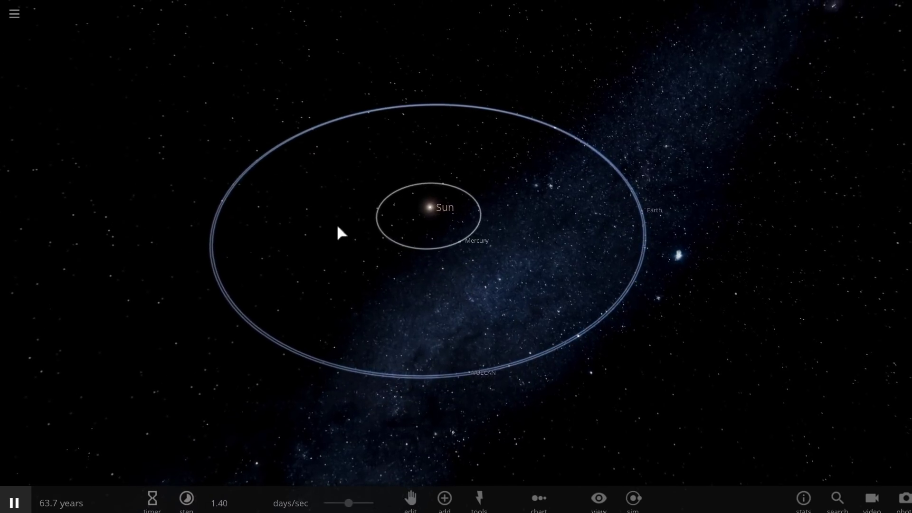
Step: Speed the simulation up to about 1.15 months per second with the view centered on Mercury
{"action": "left_click_drag", "start_coordinate": [345, 504], "coordinate": [369, 502]}
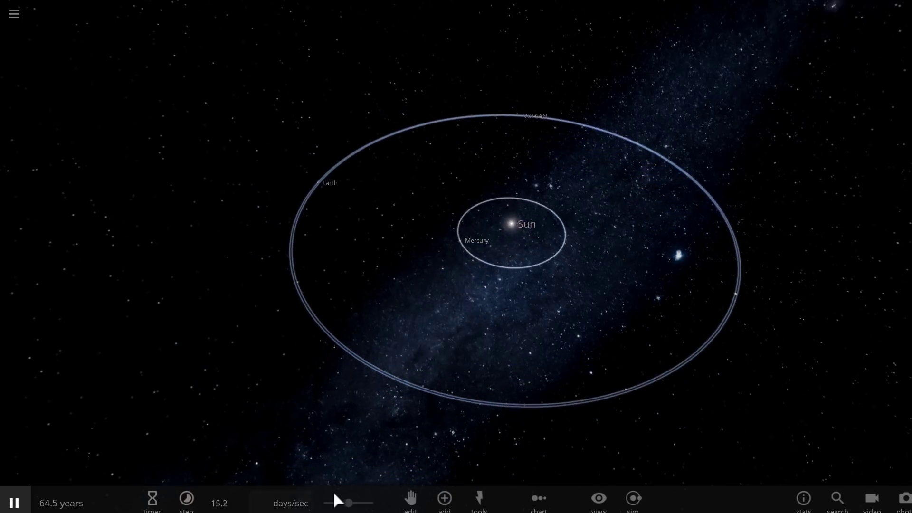
{"action": "left_click_drag", "start_coordinate": [349, 503], "coordinate": [362, 503]}
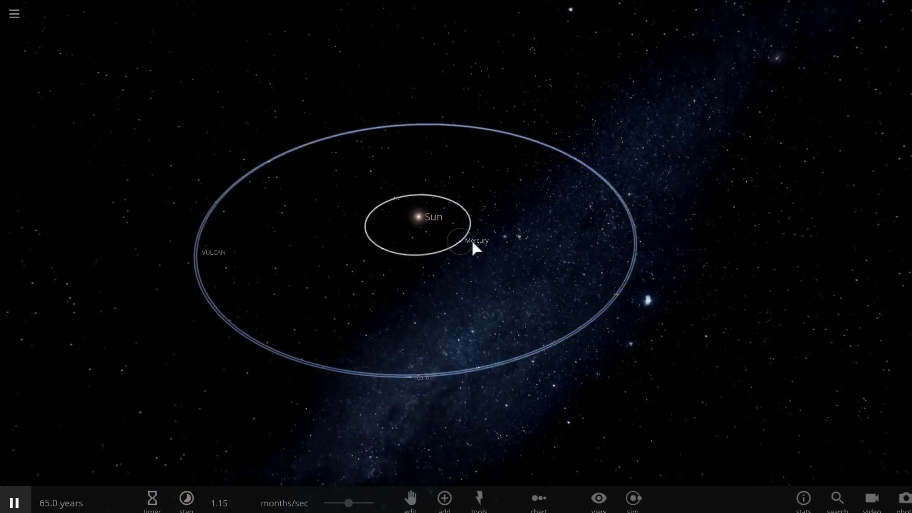
{"action": "key", "text": "space"}
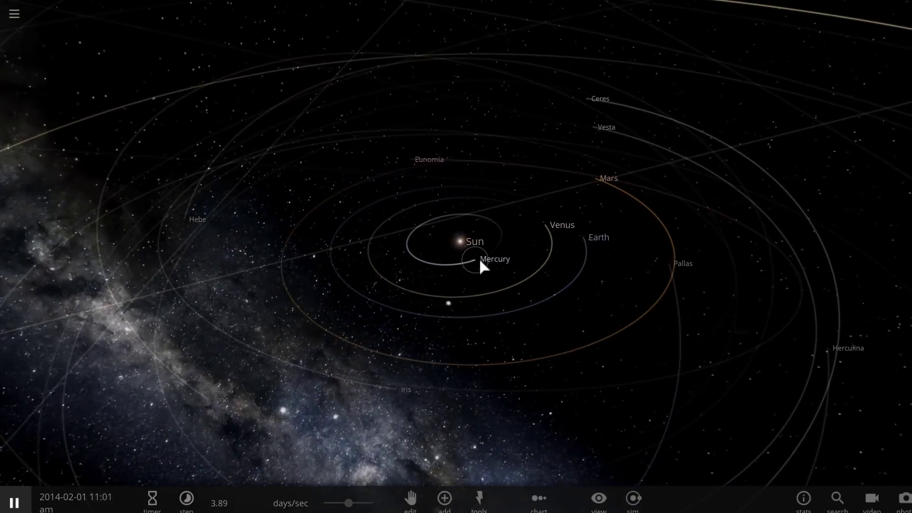
Step: Select Mercury in the full solar system simulation and examine its surface and its orbit around the Sun
{"action": "left_click", "coordinate": [479, 257]}
{"action": "scroll", "coordinate": [482, 245], "scroll_direction": "up", "scroll_amount": 10}
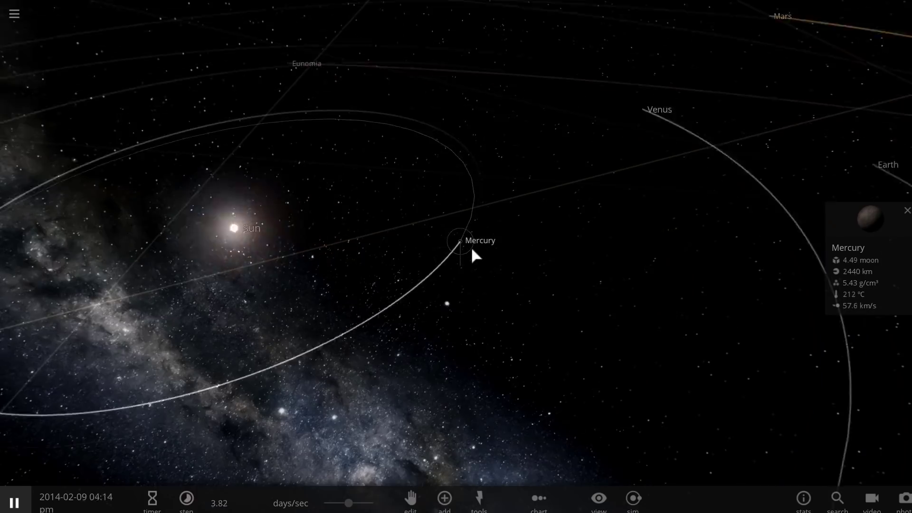
{"action": "scroll", "coordinate": [460, 249], "scroll_direction": "up", "scroll_amount": 10}
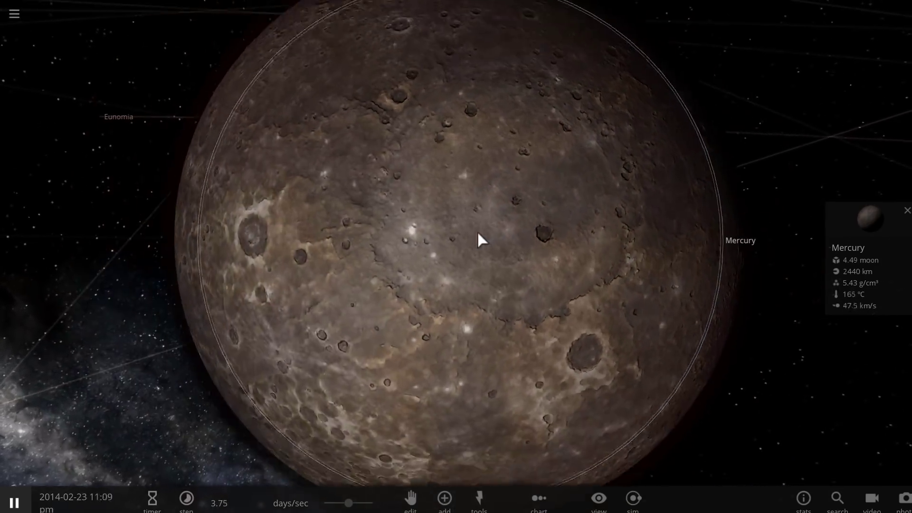
{"action": "key", "text": "space"}
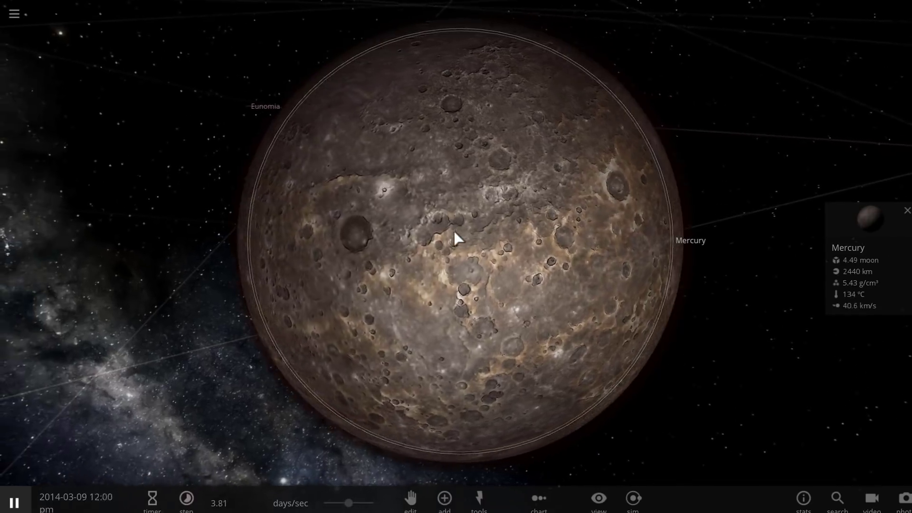
{"action": "scroll", "coordinate": [454, 229], "scroll_direction": "down", "scroll_amount": 2}
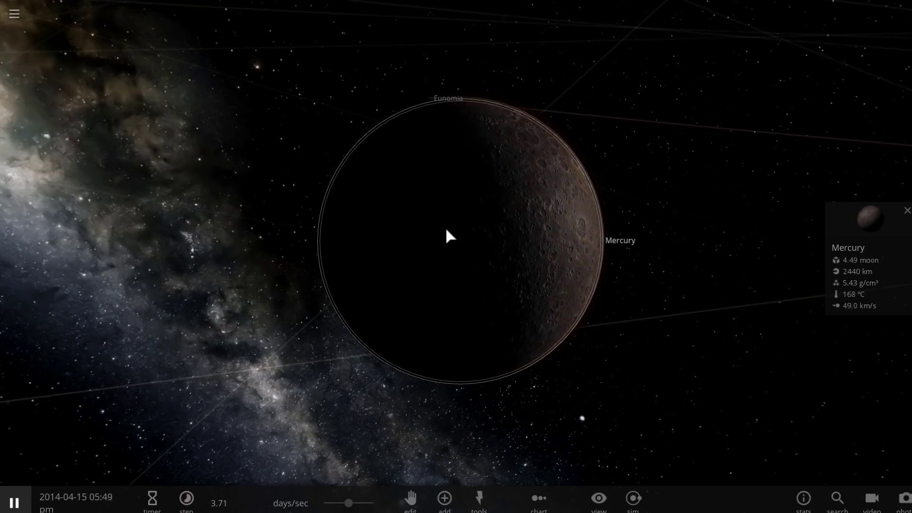
{"action": "left_click_drag", "start_coordinate": [447, 230], "coordinate": [0, 215]}
{"action": "left_click_drag", "start_coordinate": [169, 206], "coordinate": [234, 210]}
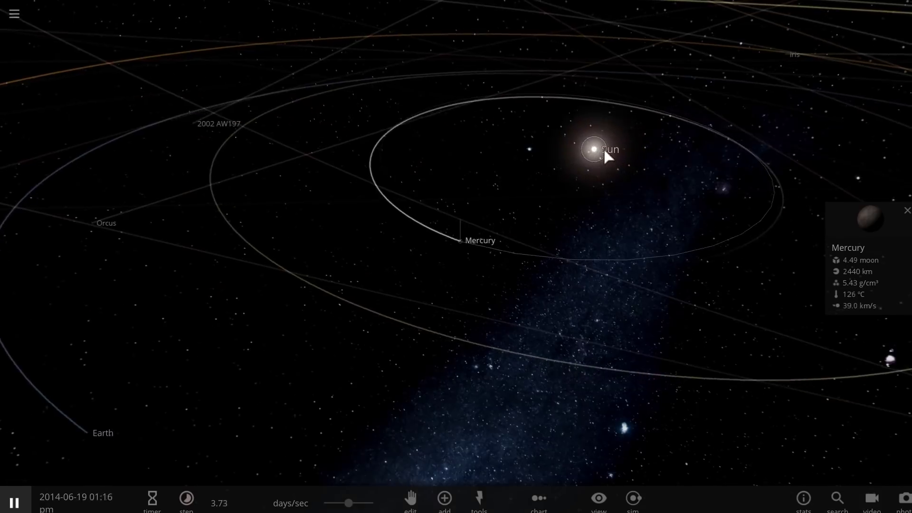
Step: Center the view on the Sun and speed the solar system simulation up to about 7.5 days per second
{"action": "double_click", "coordinate": [603, 147]}
{"action": "left_click_drag", "start_coordinate": [605, 214], "coordinate": [648, 218]}
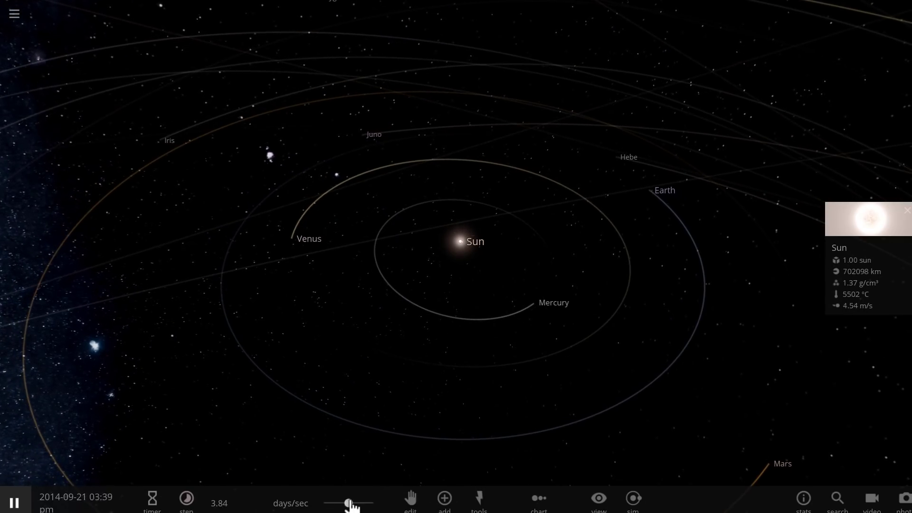
{"action": "left_click_drag", "start_coordinate": [351, 504], "coordinate": [362, 504]}
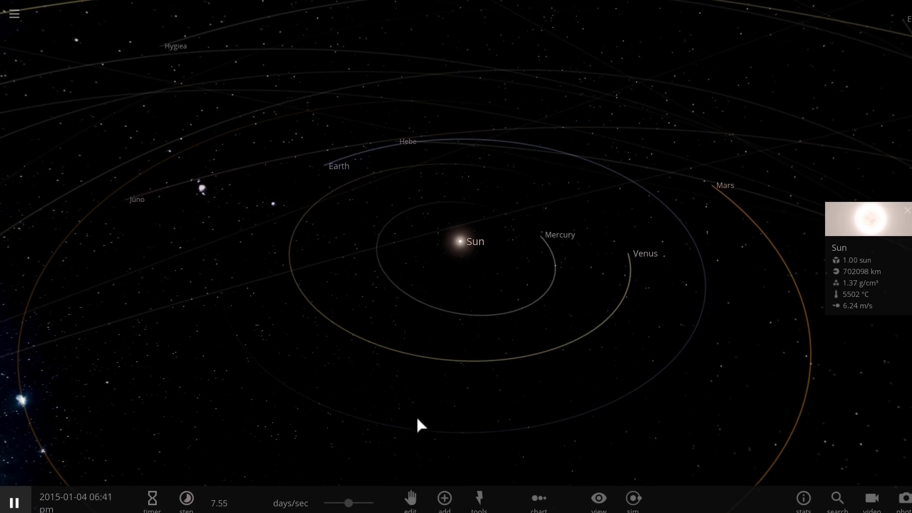
{"action": "right_click_drag", "start_coordinate": [418, 419], "coordinate": [439, 408]}
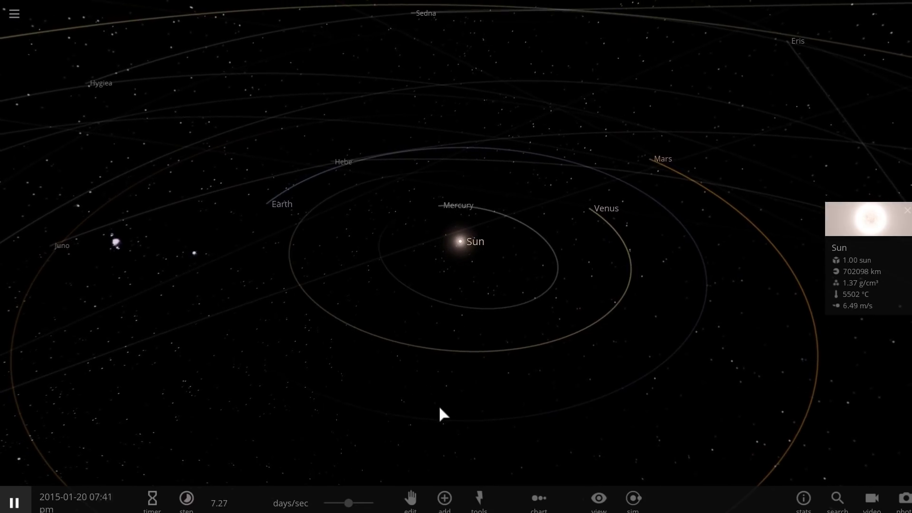